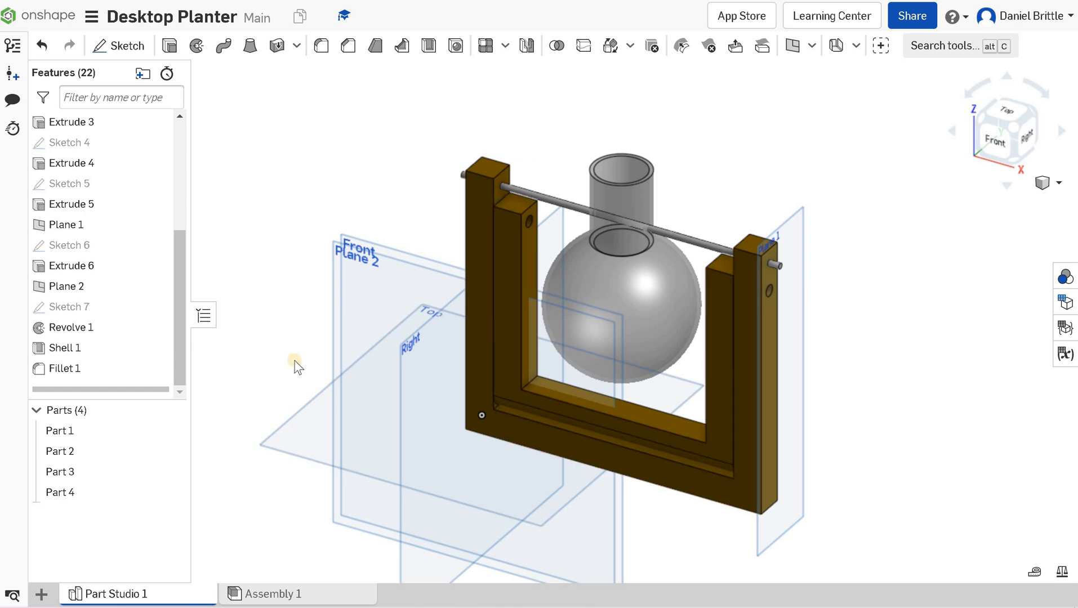
- Review the rod's Extrude 6 settings and leave them unchanged
{"action": "right_click", "coordinate": [90, 264]}
{"action": "left_click", "coordinate": [127, 296]}
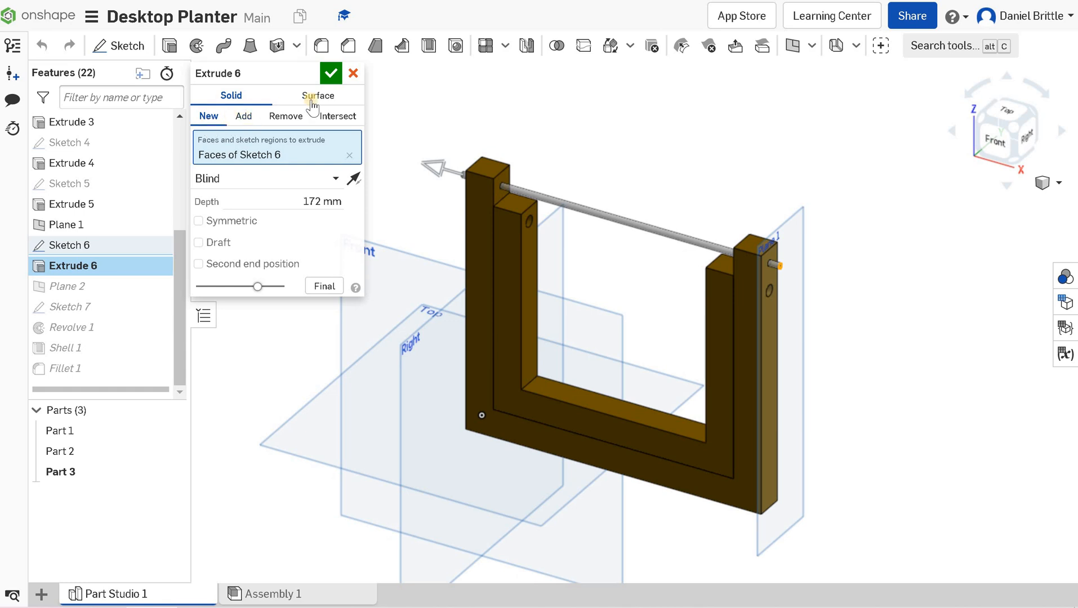
{"action": "left_click", "coordinate": [353, 73]}
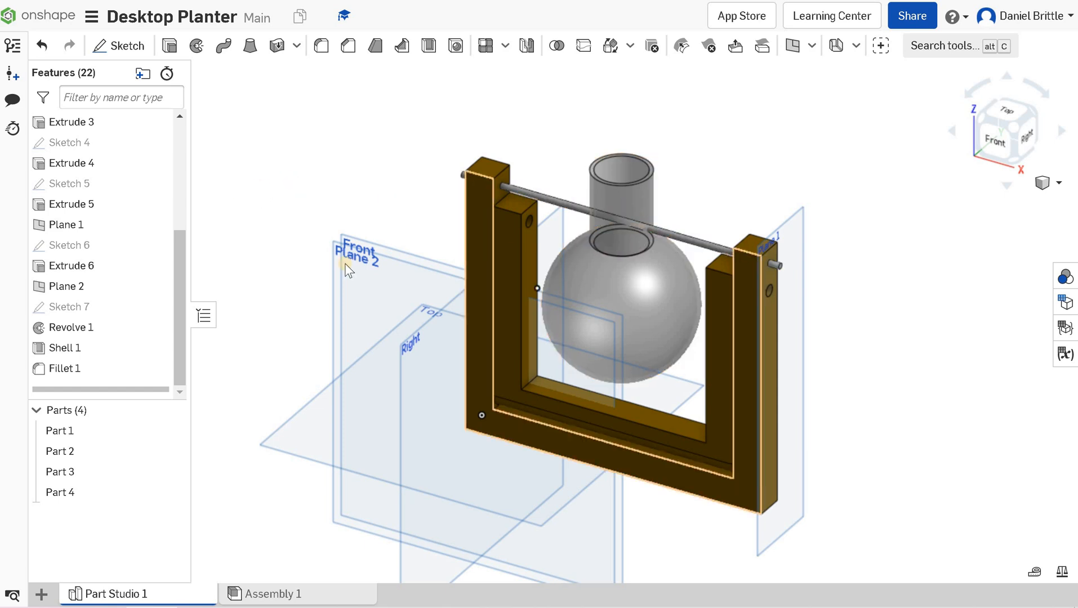
- Start a sketch on the Right plane and draw a circle about 6.8 mm in diameter, concentric with the rod's end
{"action": "left_click", "coordinate": [412, 347]}
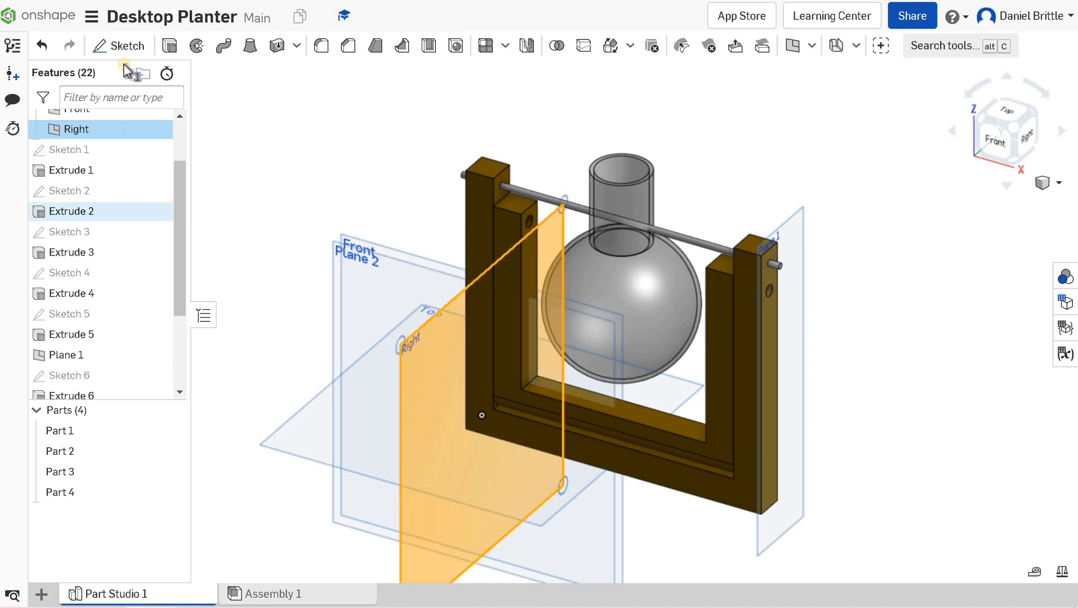
{"action": "key", "text": "shift+s"}
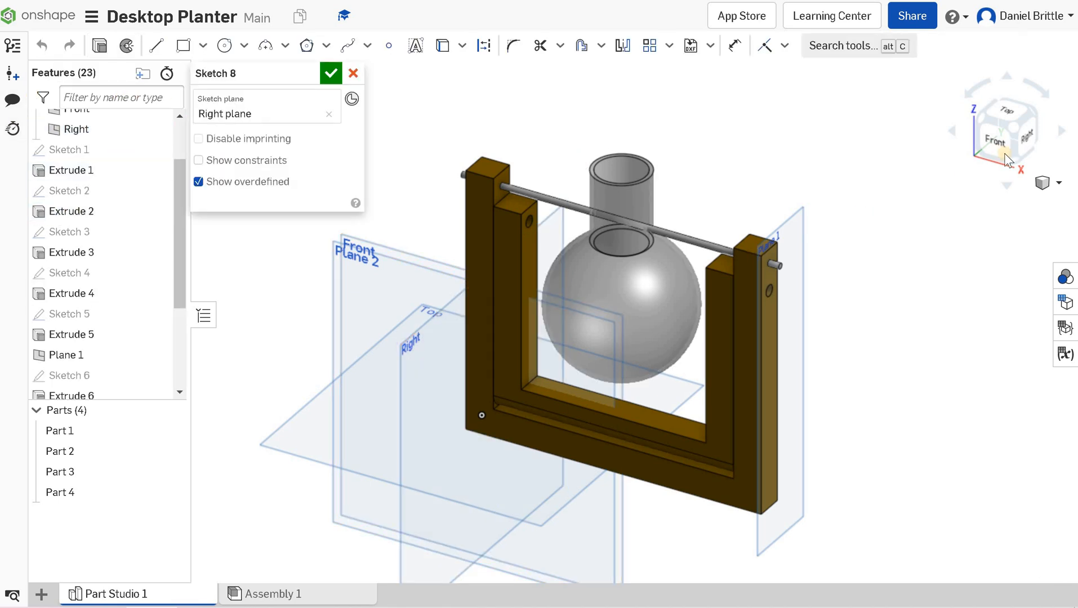
{"action": "key", "text": "n"}
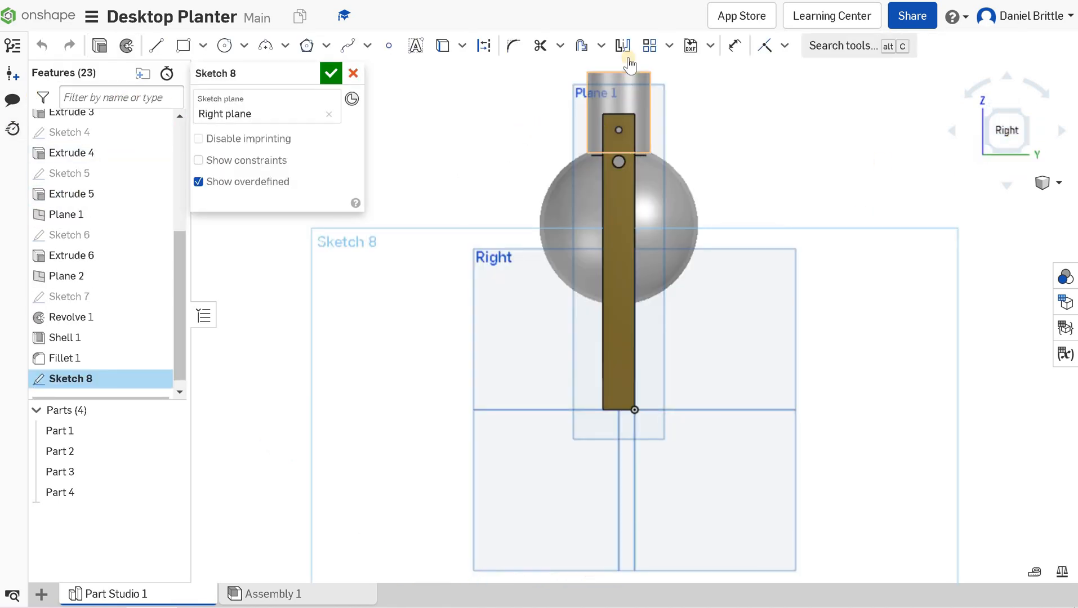
{"action": "scroll", "coordinate": [683, 231], "scroll_direction": "up", "scroll_amount": 3}
{"action": "scroll", "coordinate": [679, 212], "scroll_direction": "down", "scroll_amount": 5}
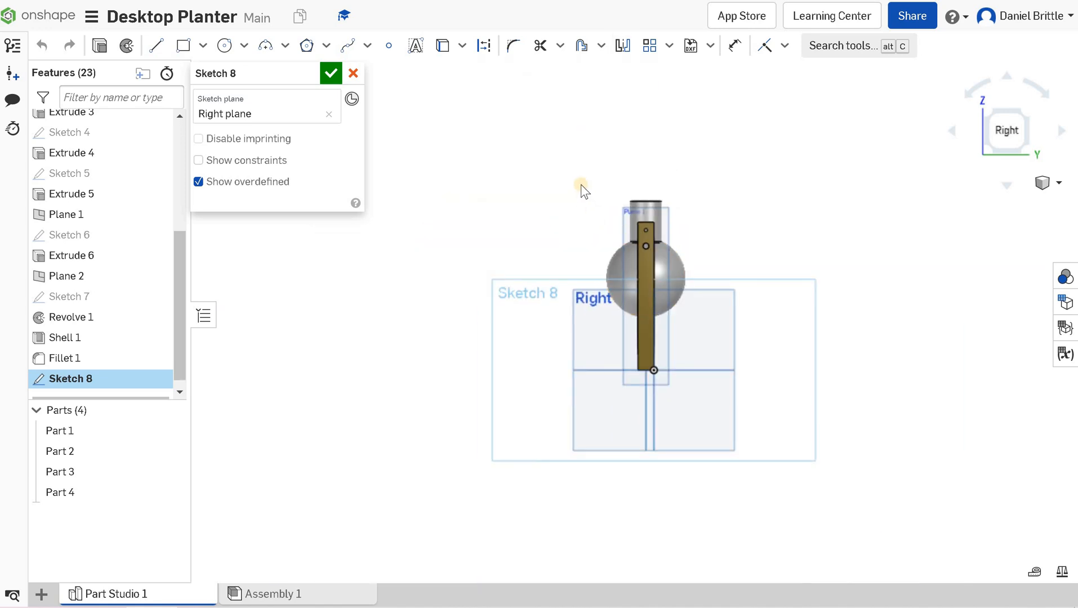
{"action": "scroll", "coordinate": [583, 313], "scroll_direction": "up", "scroll_amount": 4}
{"action": "scroll", "coordinate": [583, 314], "scroll_direction": "up", "scroll_amount": 4}
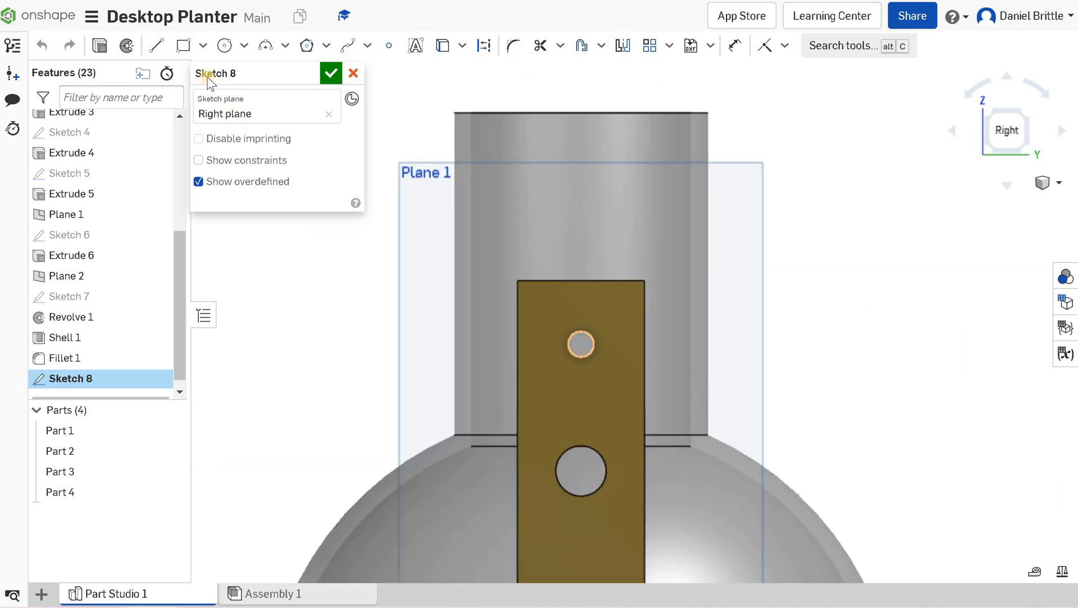
{"action": "left_click", "coordinate": [224, 45]}
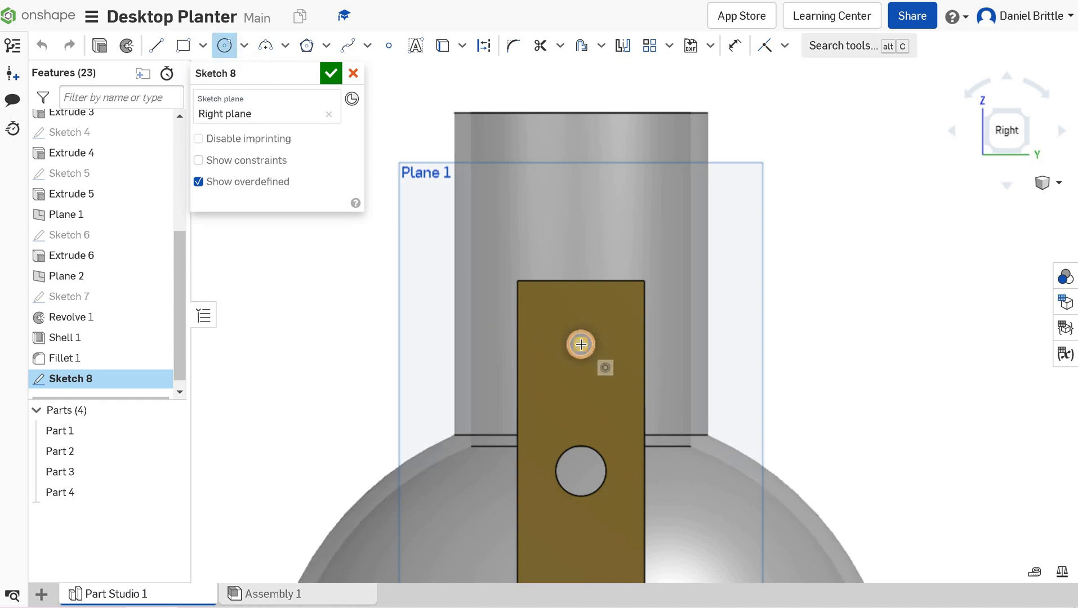
{"action": "left_click", "coordinate": [609, 344]}
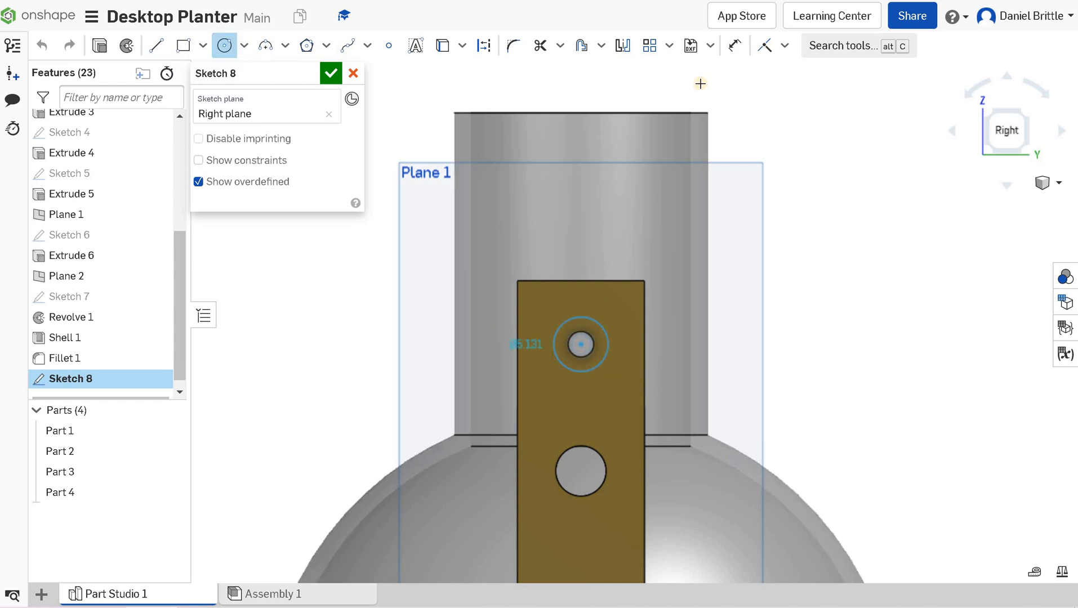
- Set the circle's diameter to 3 mm and finish the sketch
{"action": "left_click", "coordinate": [734, 45]}
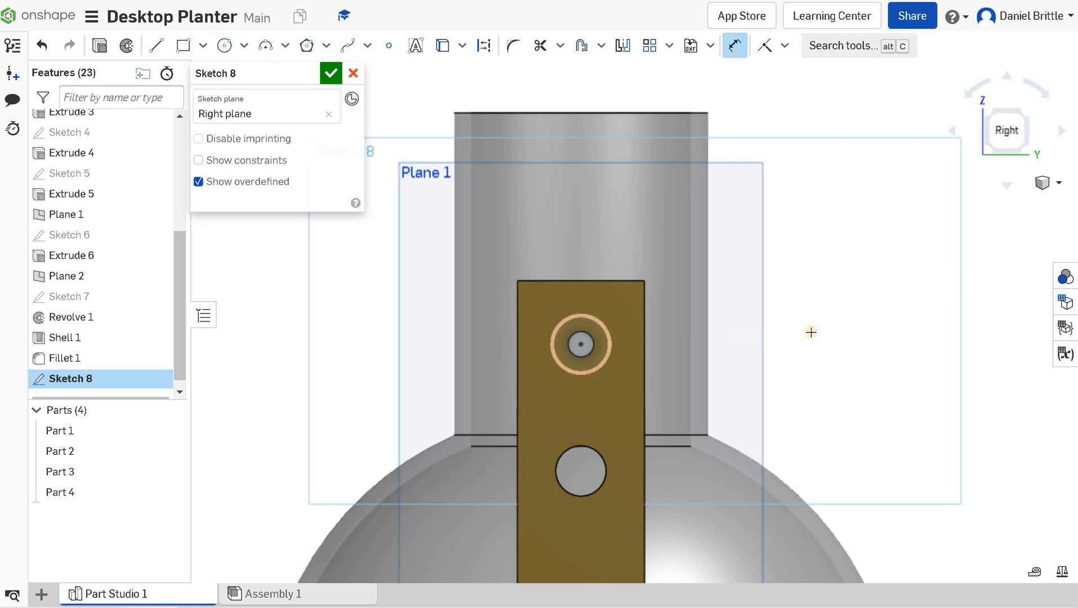
{"action": "left_click", "coordinate": [830, 326]}
{"action": "type", "text": "3"}
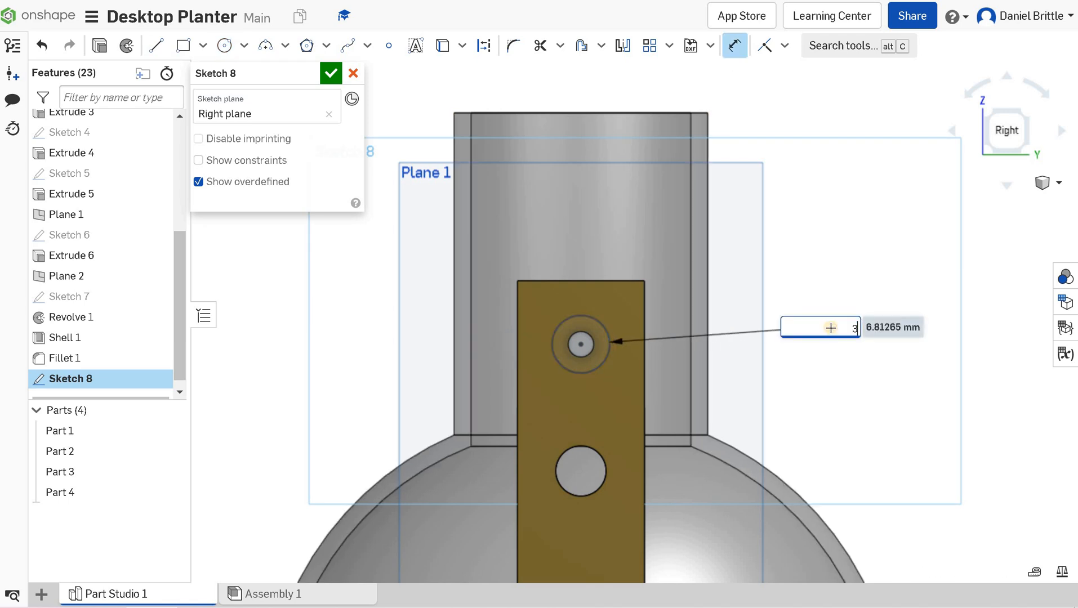
{"action": "key", "text": "Return"}
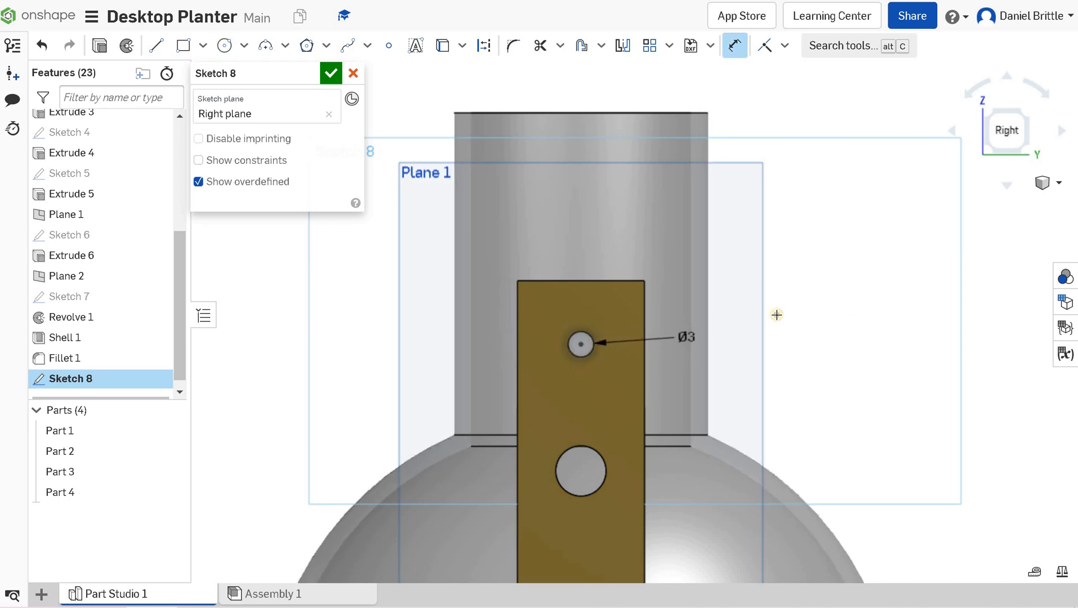
{"action": "right_click_drag", "start_coordinate": [776, 315], "coordinate": [622, 327]}
{"action": "left_click", "coordinate": [331, 78]}
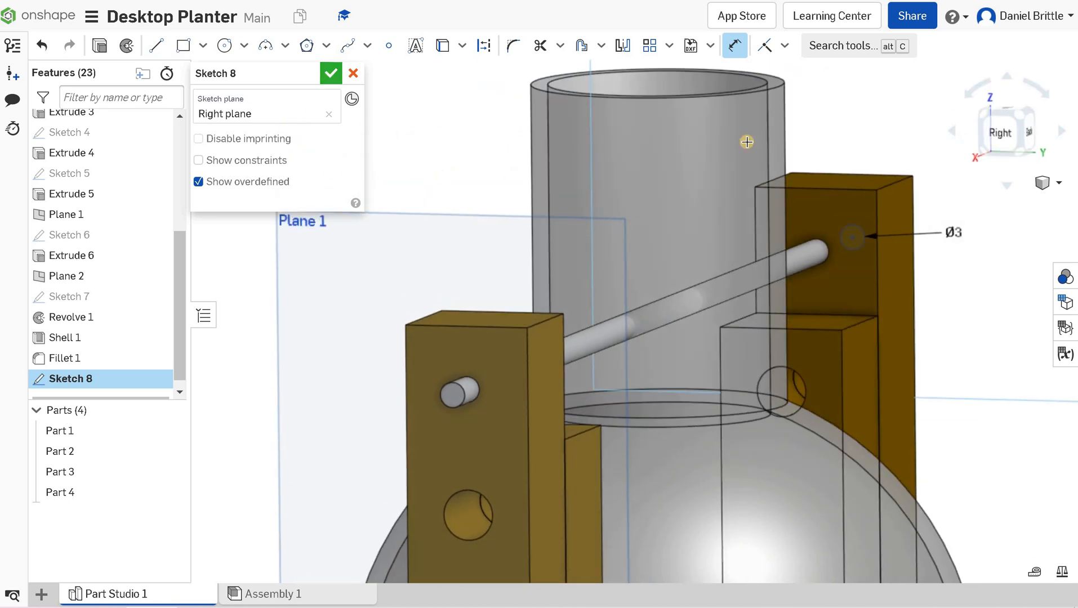
{"action": "left_click", "coordinate": [331, 76]}
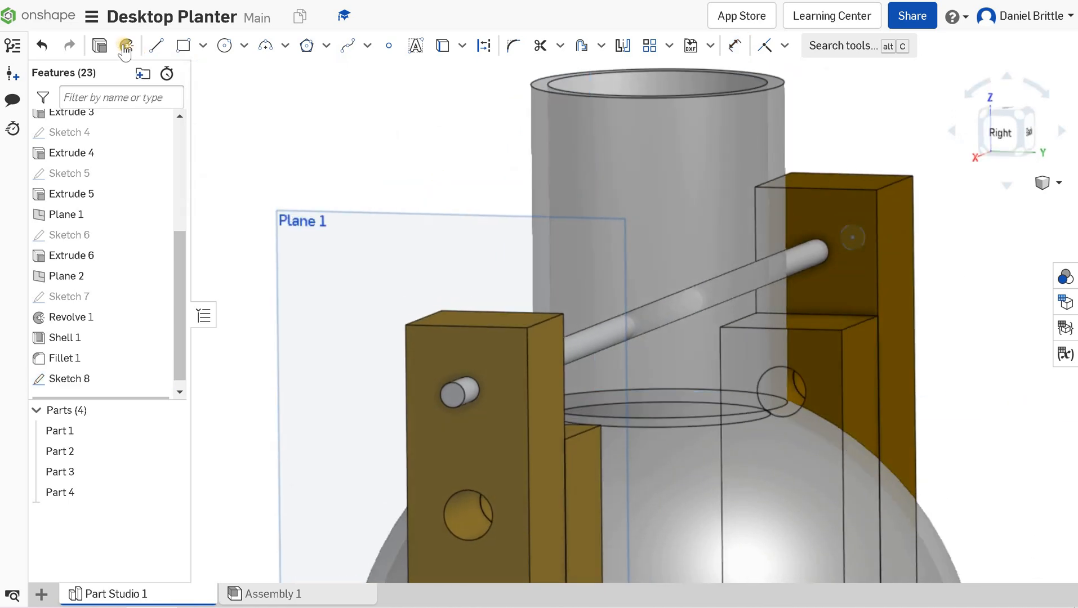
- Start an extrusion of the Sketch 8 circle as a Remove operation with the Through all end type
{"action": "left_click", "coordinate": [177, 45]}
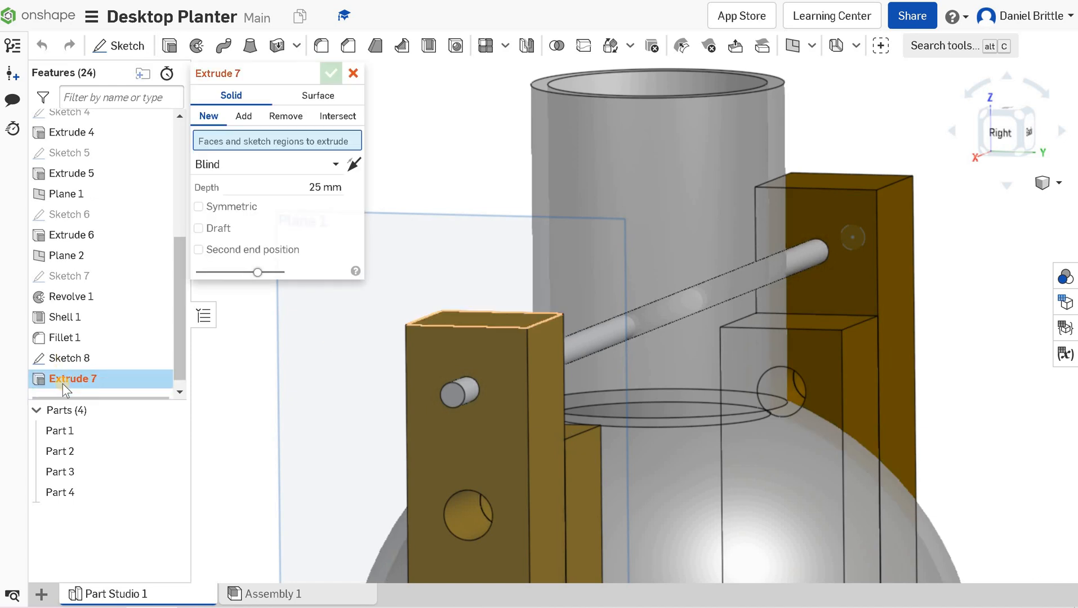
{"action": "left_click", "coordinate": [128, 363]}
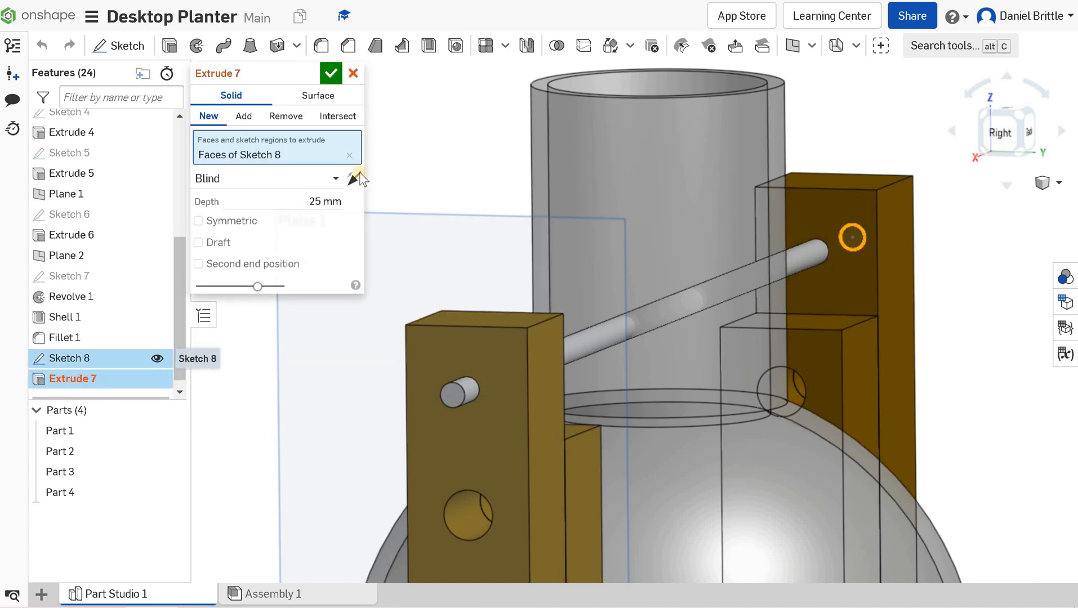
{"action": "left_click", "coordinate": [258, 178]}
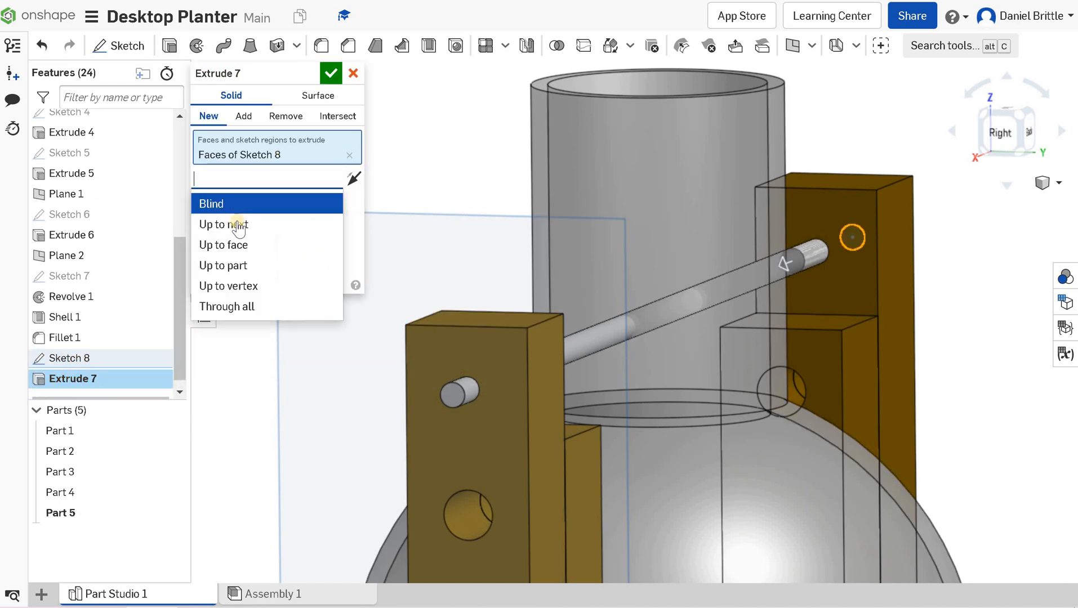
{"action": "left_click", "coordinate": [324, 307]}
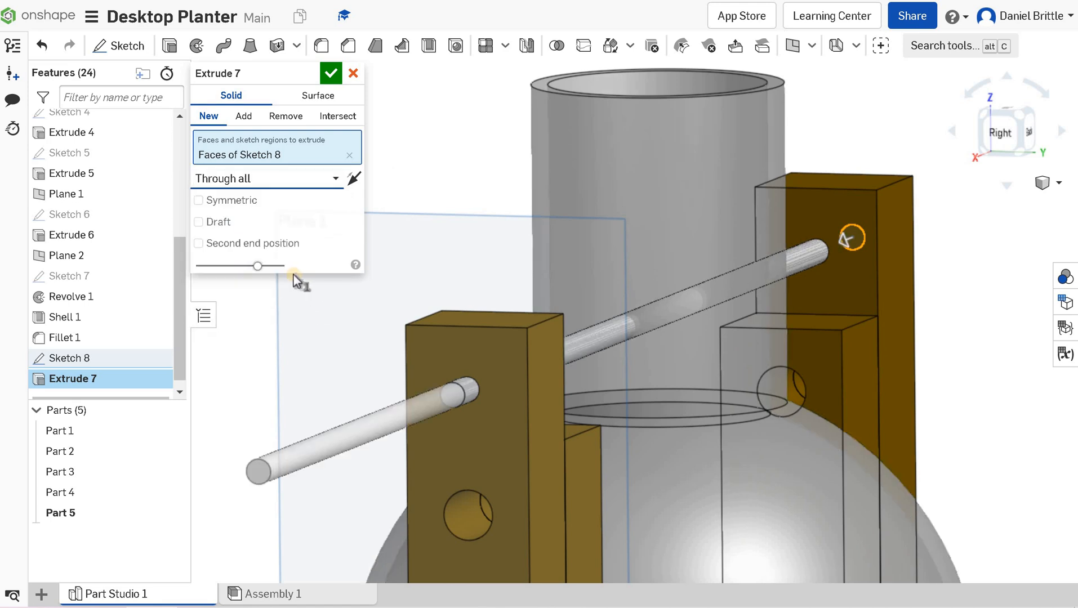
{"action": "left_click", "coordinate": [270, 117]}
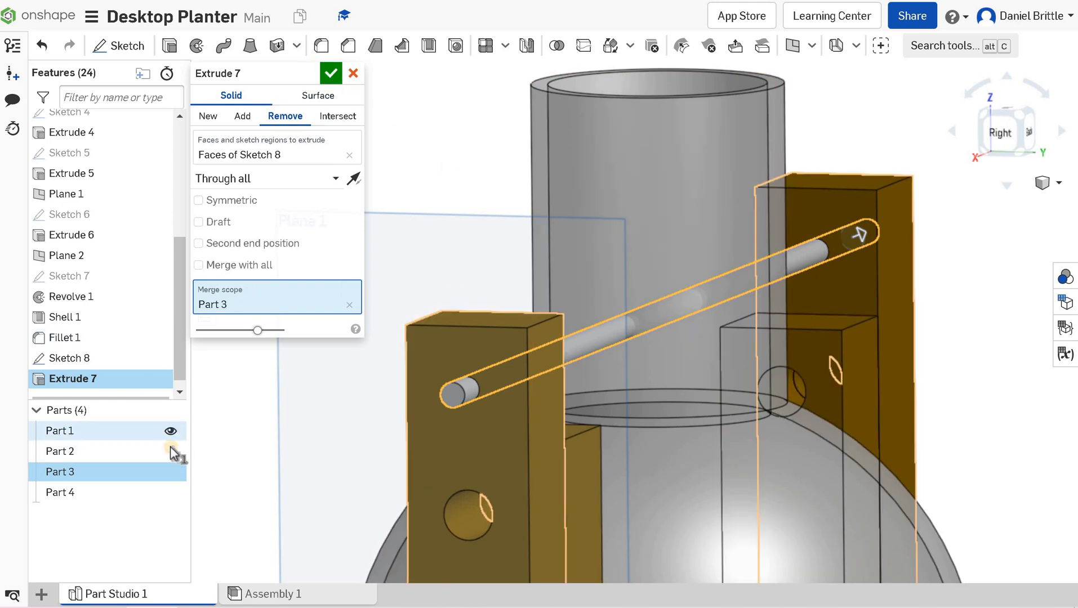
- Hide Part 1, Part 2 and Part 3 so that only the glass bulb, Part 4, is displayed
{"action": "left_click", "coordinate": [170, 442]}
{"action": "left_click", "coordinate": [171, 451]}
{"action": "left_click", "coordinate": [171, 492]}
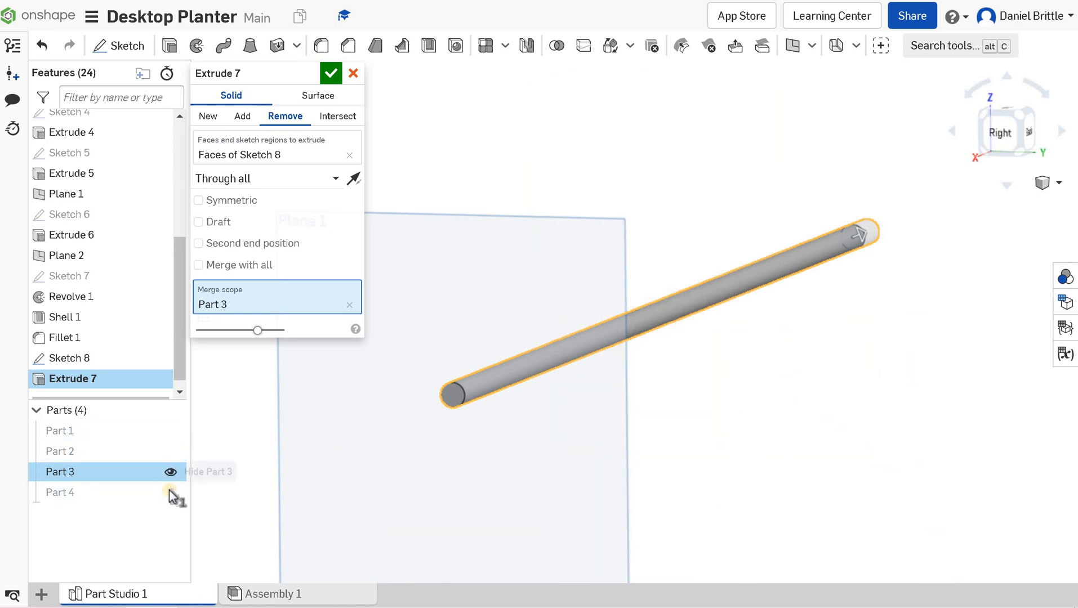
{"action": "left_click", "coordinate": [171, 472]}
{"action": "left_click", "coordinate": [171, 492]}
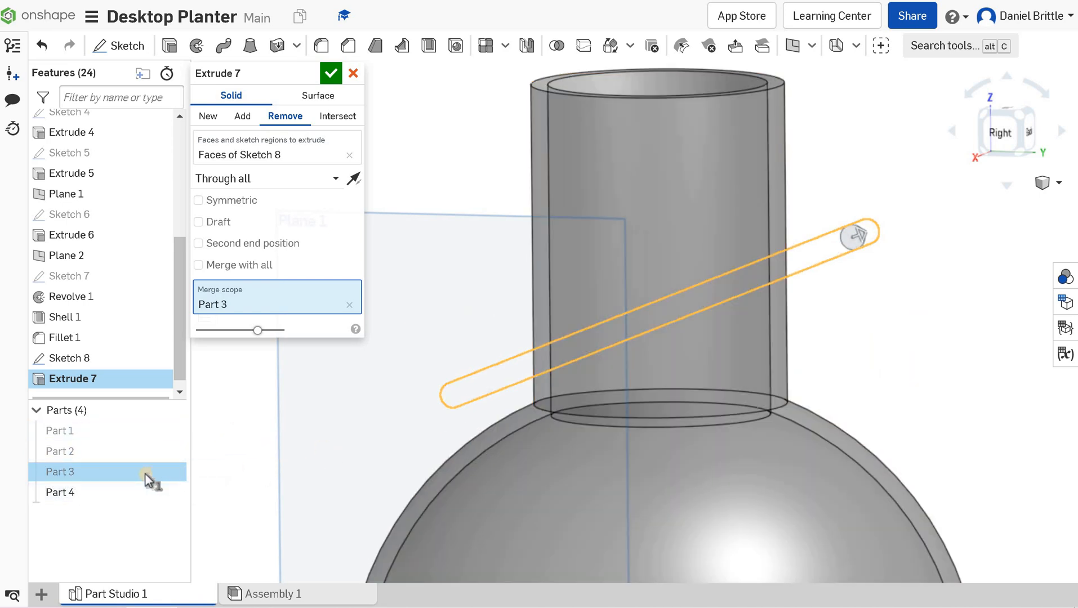
- Replace the cut's merge scope with Part 4, flip the cut direction and accept the extrusion
{"action": "scroll", "coordinate": [791, 235], "scroll_direction": "down", "scroll_amount": 3}
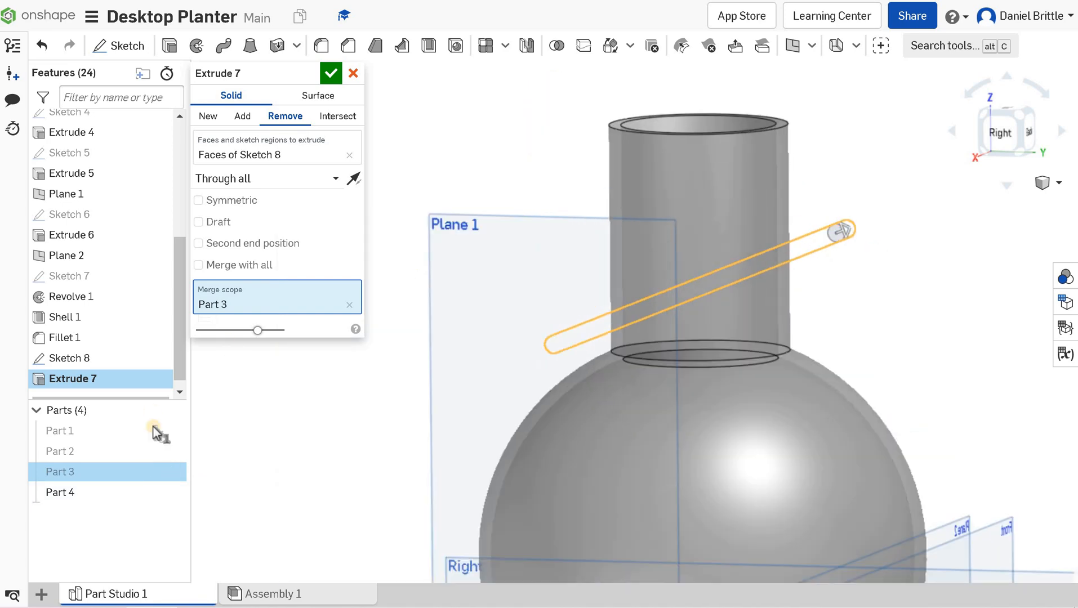
{"action": "left_click", "coordinate": [349, 305]}
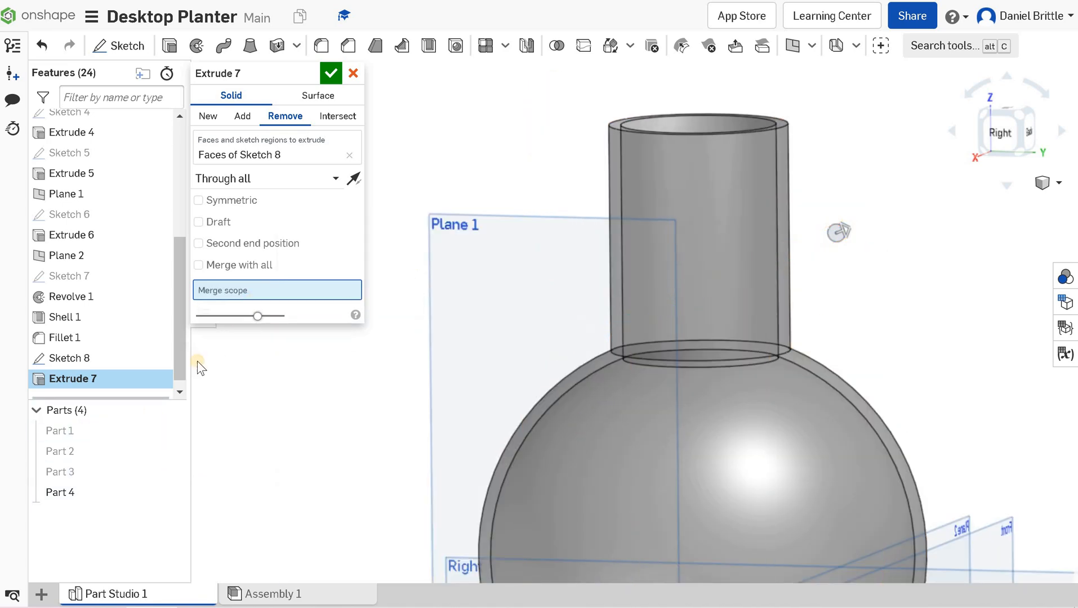
{"action": "left_click", "coordinate": [94, 493]}
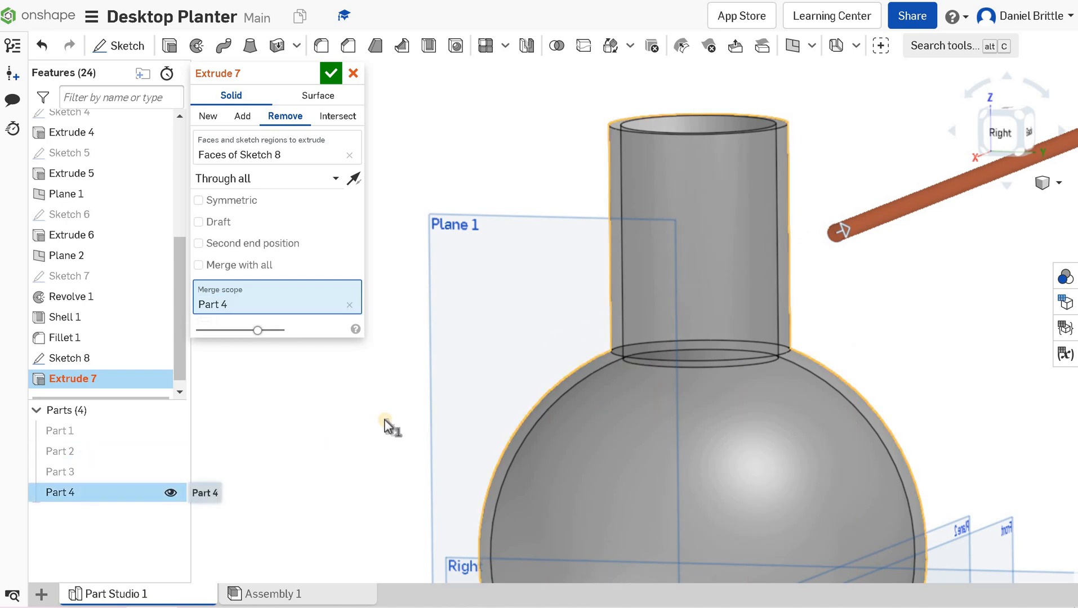
{"action": "left_click", "coordinate": [353, 178]}
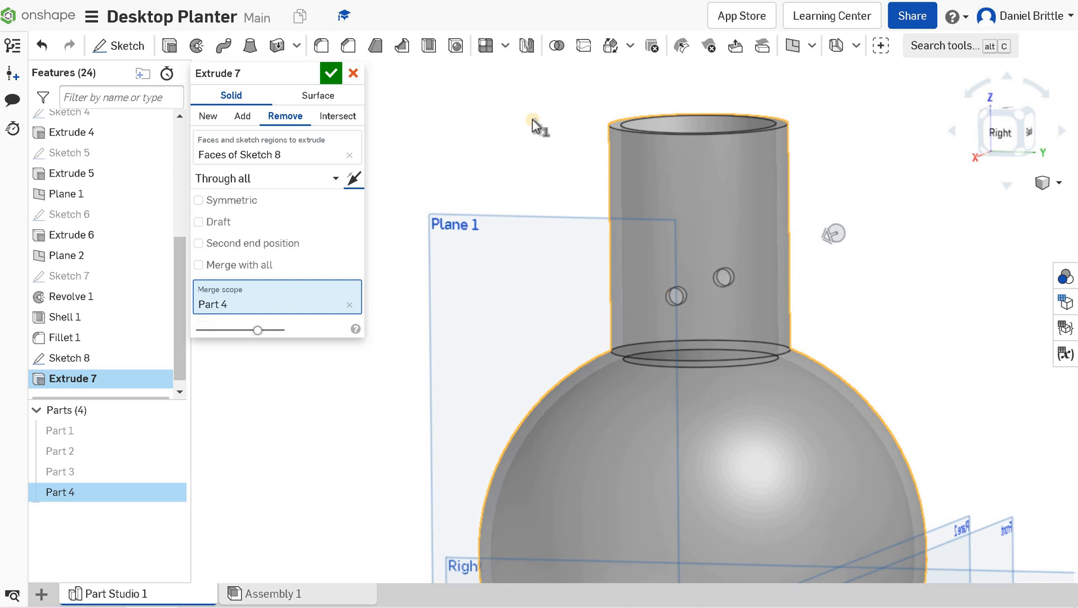
{"action": "left_click", "coordinate": [332, 73]}
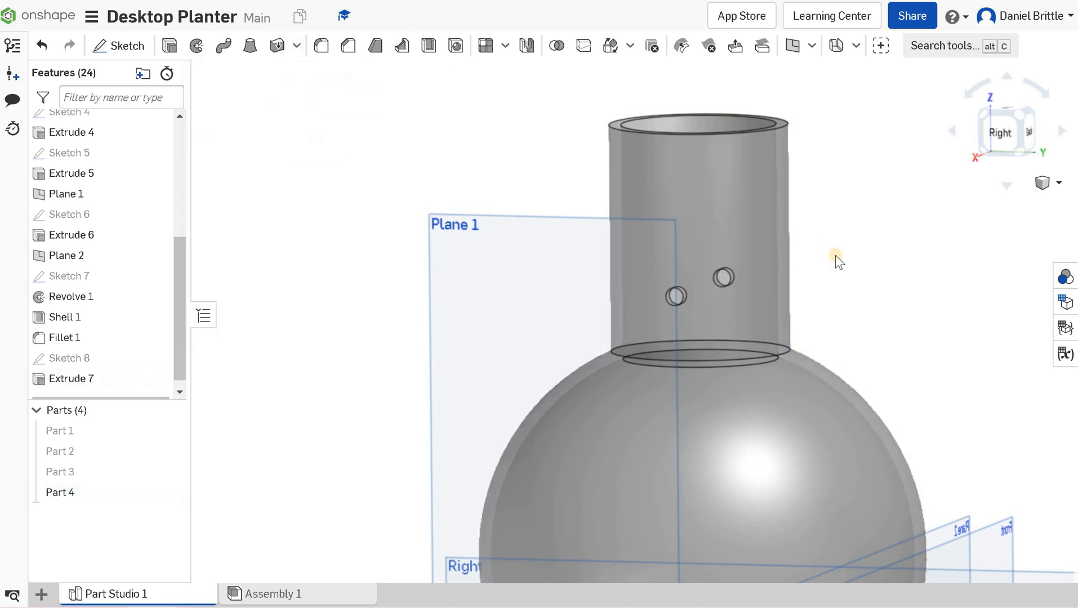
- Show the hidden Part 1, Part 2 and Part 3 again
{"action": "right_click_drag", "start_coordinate": [863, 250], "coordinate": [882, 277]}
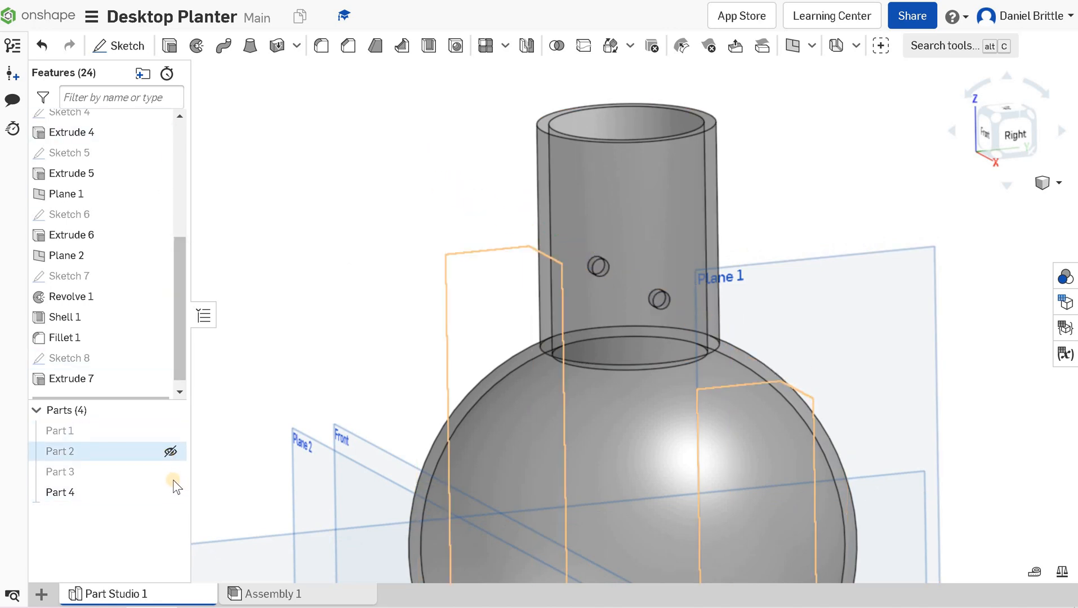
{"action": "left_click", "coordinate": [172, 453]}
{"action": "left_click", "coordinate": [171, 448]}
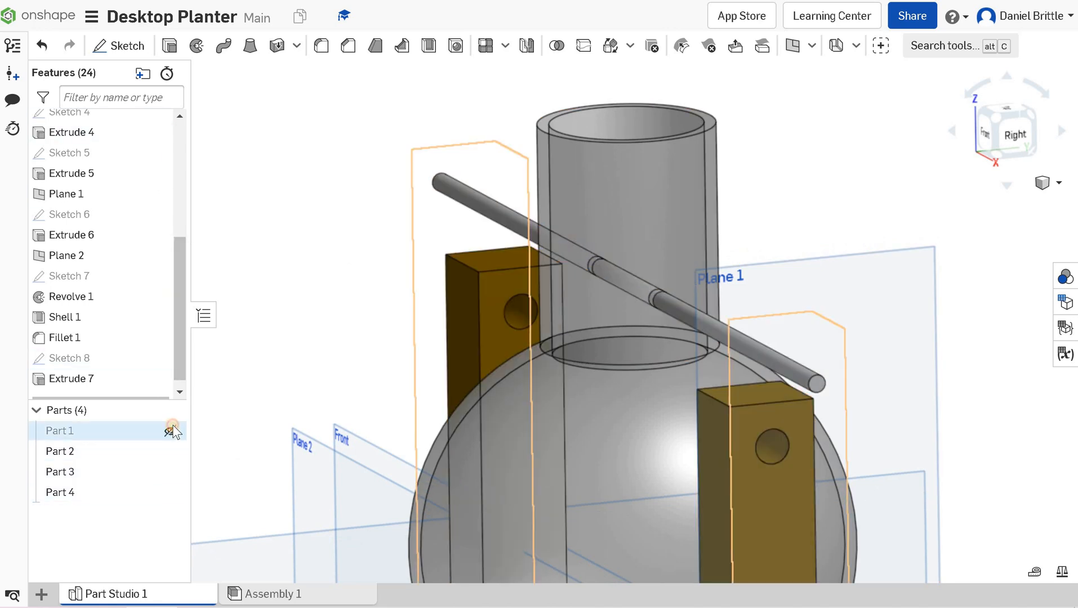
{"action": "left_click", "coordinate": [172, 430]}
{"action": "right_click_drag", "start_coordinate": [698, 303], "coordinate": [611, 281]}
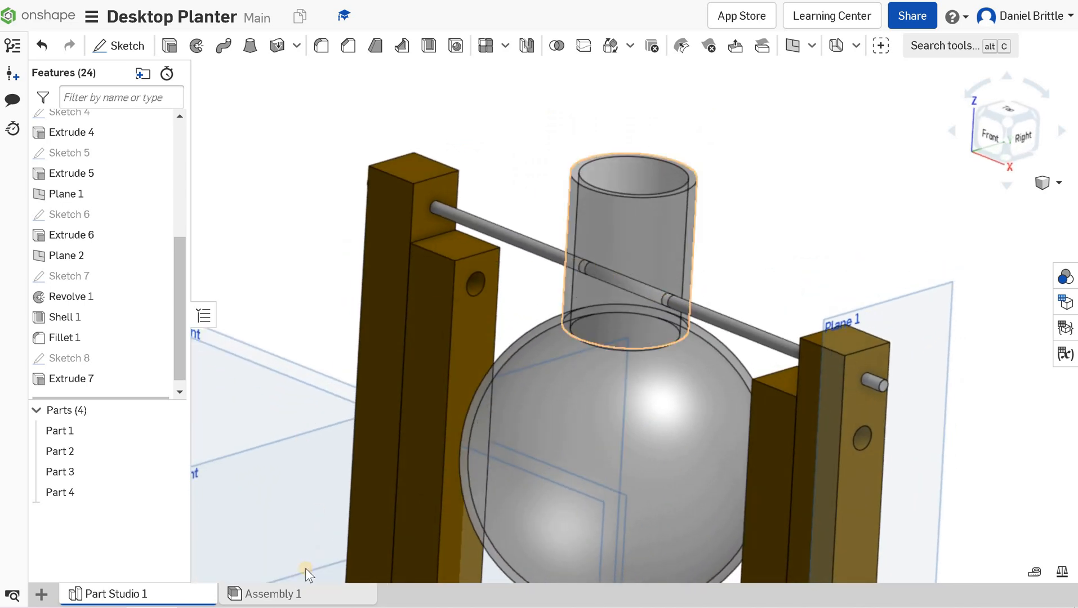
- Insert the two wooden frames, Part 1 and Part 2, into Assembly 1
{"action": "left_click", "coordinate": [282, 594]}
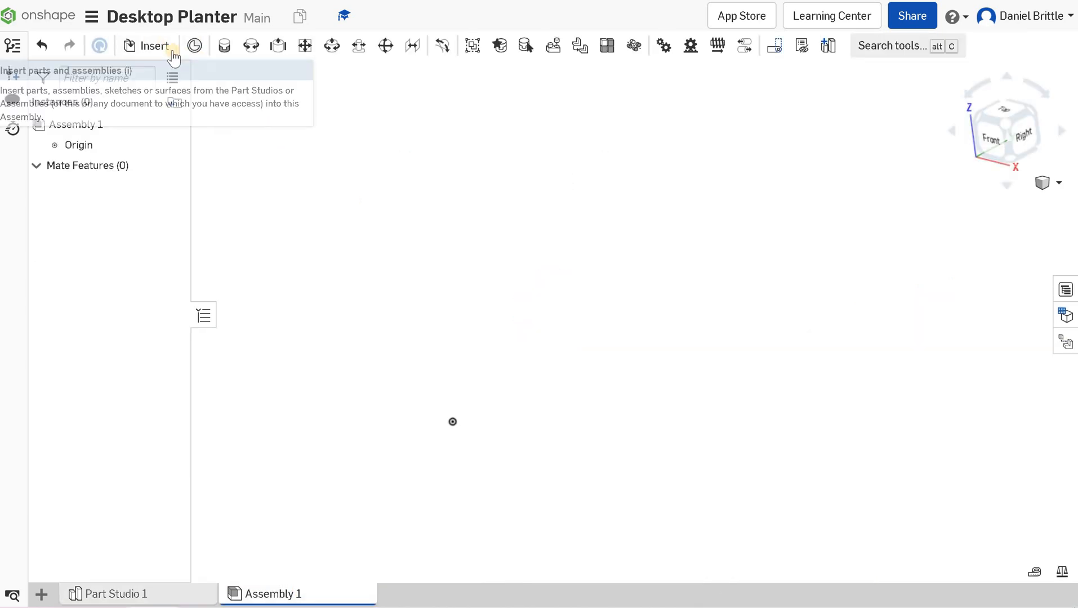
{"action": "left_click", "coordinate": [152, 46]}
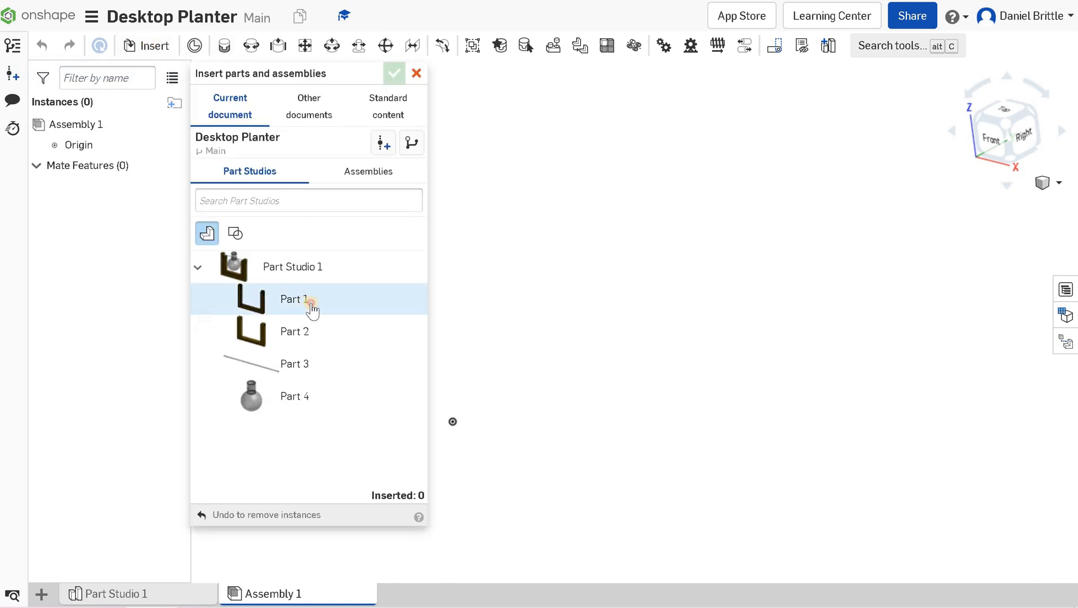
{"action": "left_click", "coordinate": [308, 300]}
{"action": "left_click", "coordinate": [325, 330]}
{"action": "left_click", "coordinate": [494, 447]}
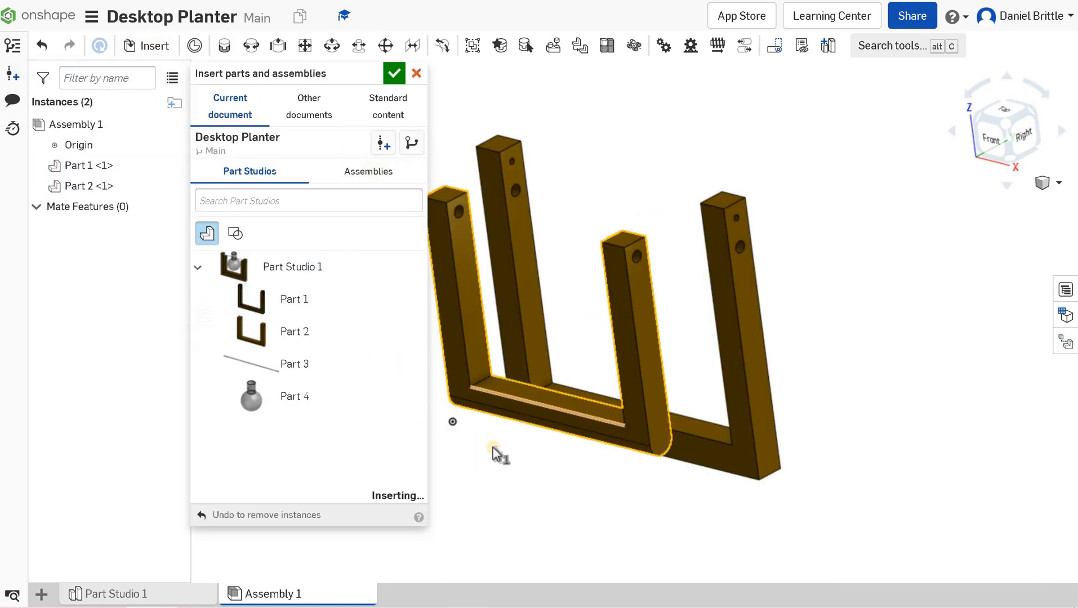
- Insert the rod, Part 3, and the glass bulb, Part 4, into the assembly beside the frames
{"action": "left_click", "coordinate": [339, 360]}
{"action": "left_click", "coordinate": [681, 268]}
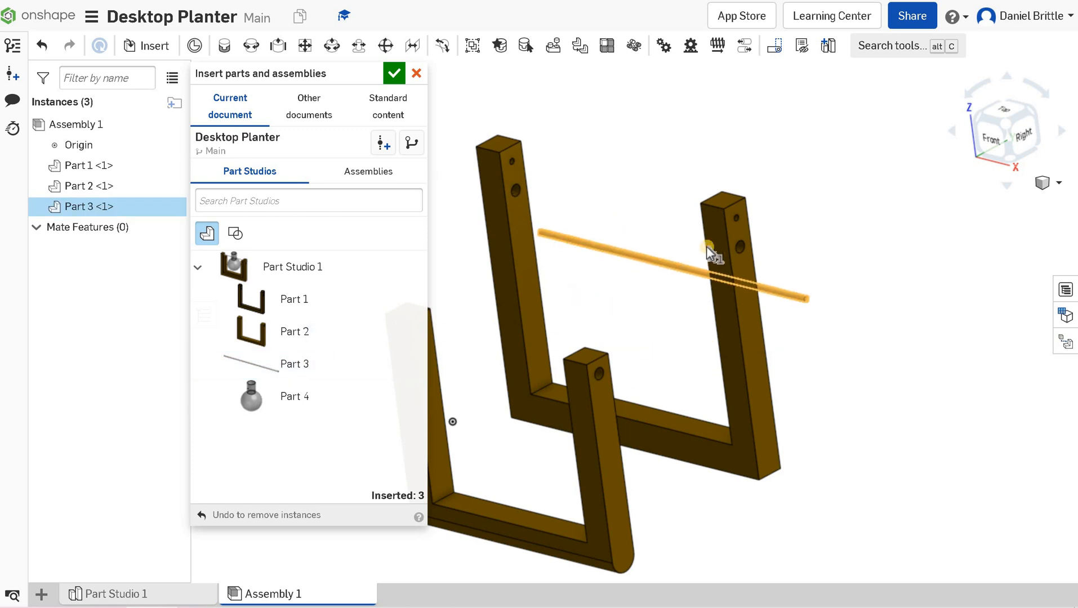
{"action": "left_click", "coordinate": [343, 332]}
{"action": "left_click", "coordinate": [304, 406]}
{"action": "left_click", "coordinate": [905, 447]}
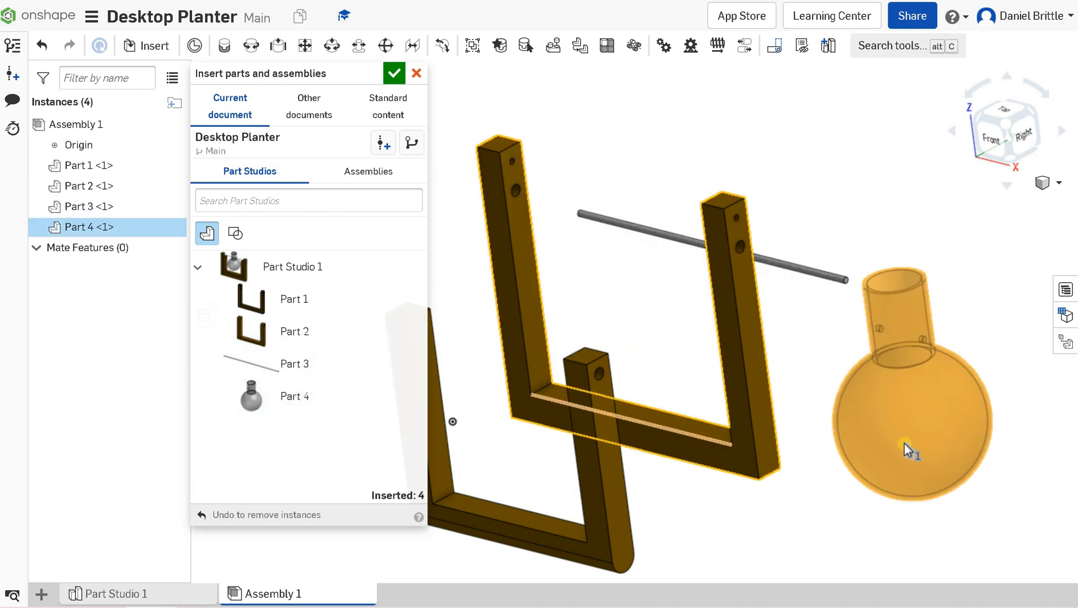
- Fix the rod, Part 3, in place and finish inserting parts into the assembly
{"action": "right_click", "coordinate": [633, 226]}
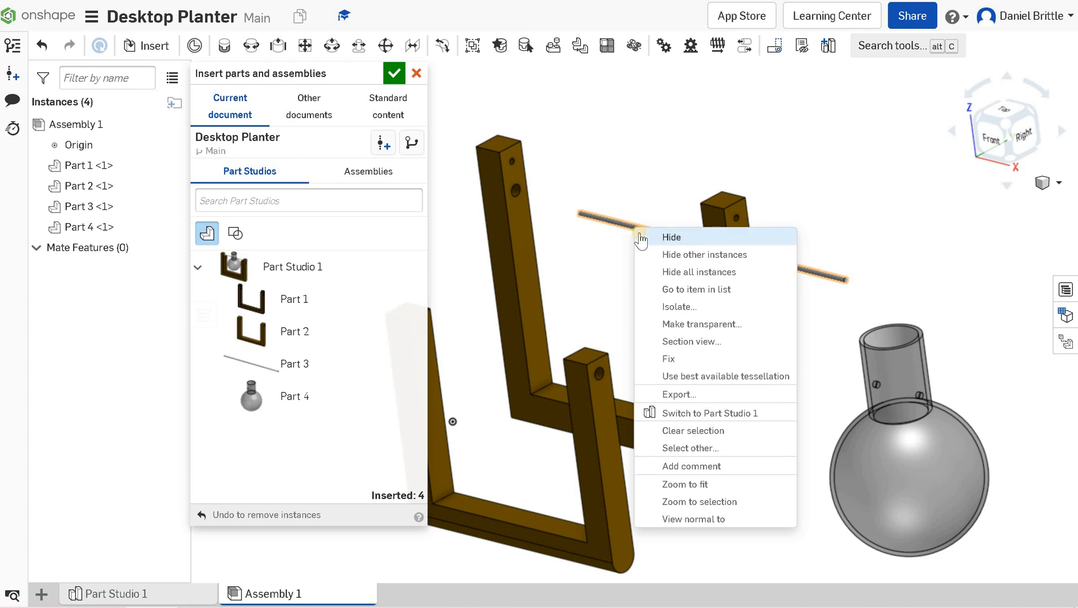
{"action": "left_click", "coordinate": [670, 360]}
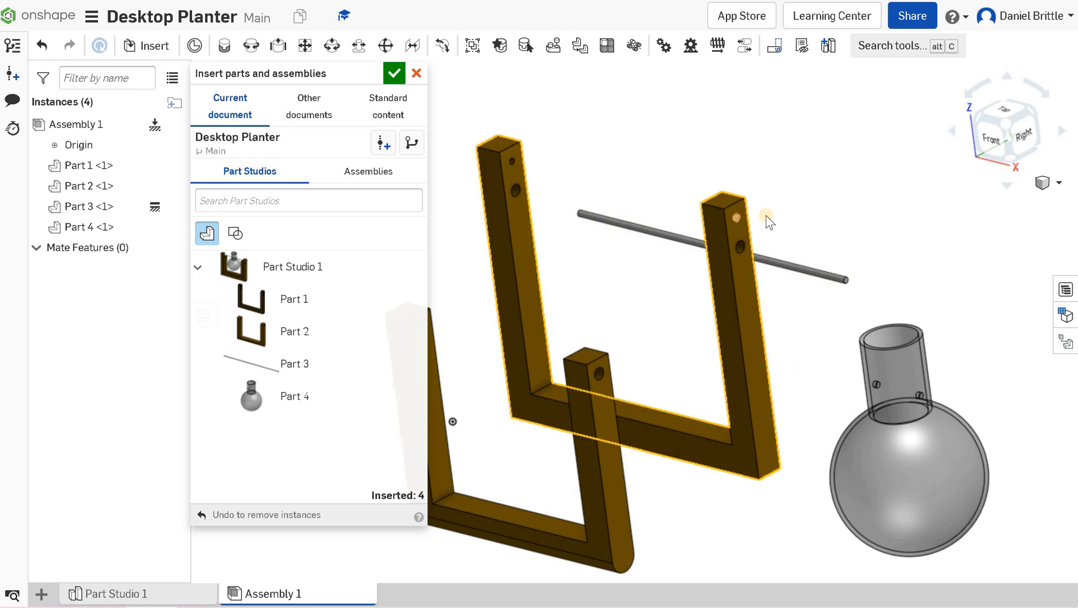
{"action": "left_click", "coordinate": [394, 74]}
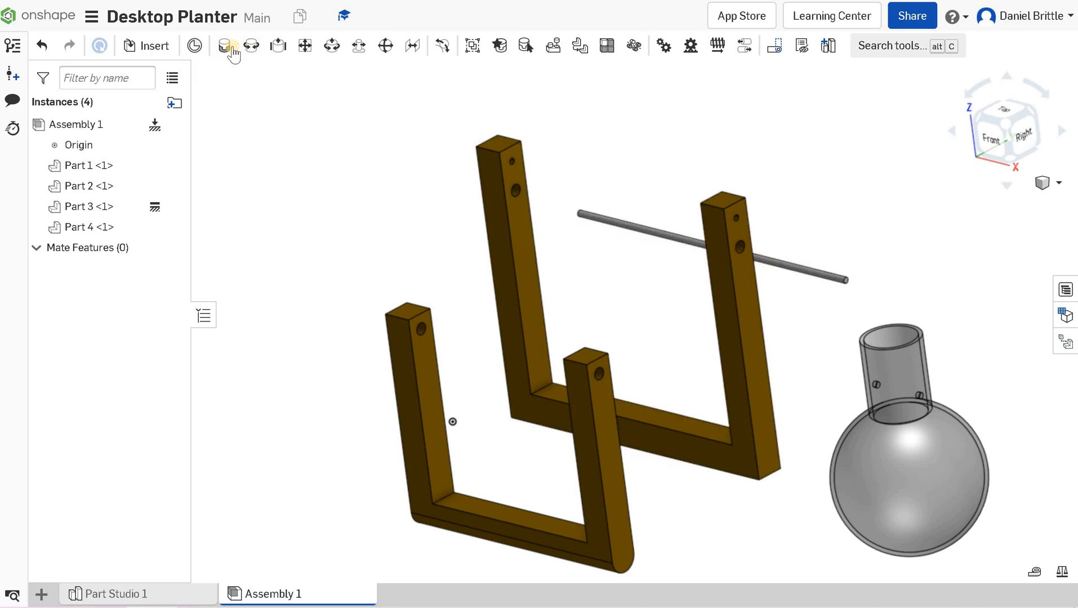
- Add a Revolute mate between the rod's end face and the small upper hole in the larger frame, Part 1
{"action": "left_click", "coordinate": [254, 48]}
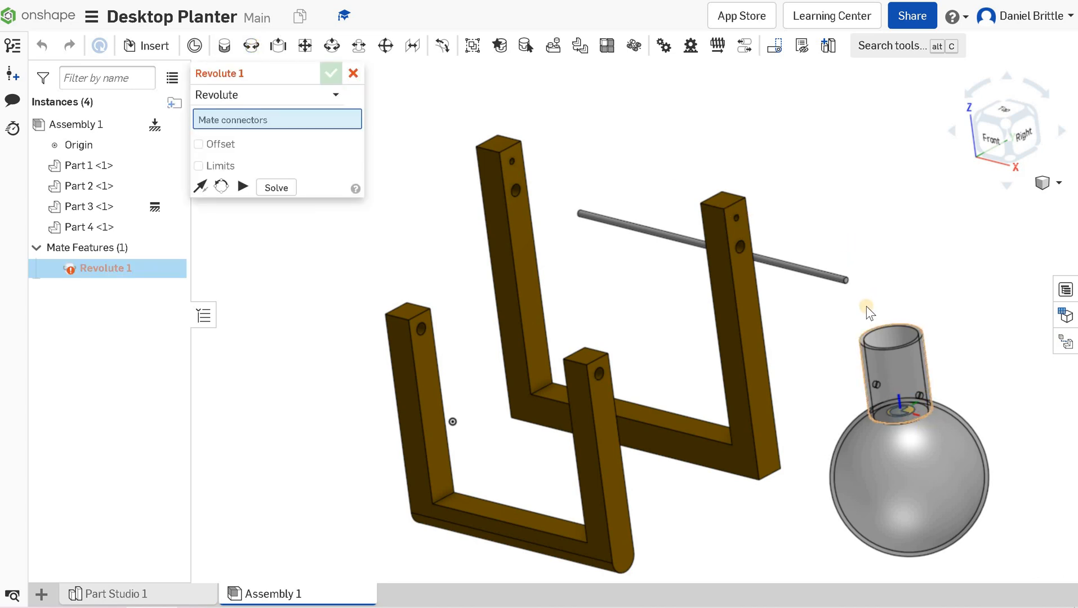
{"action": "scroll", "coordinate": [862, 283], "scroll_direction": "up", "scroll_amount": 2}
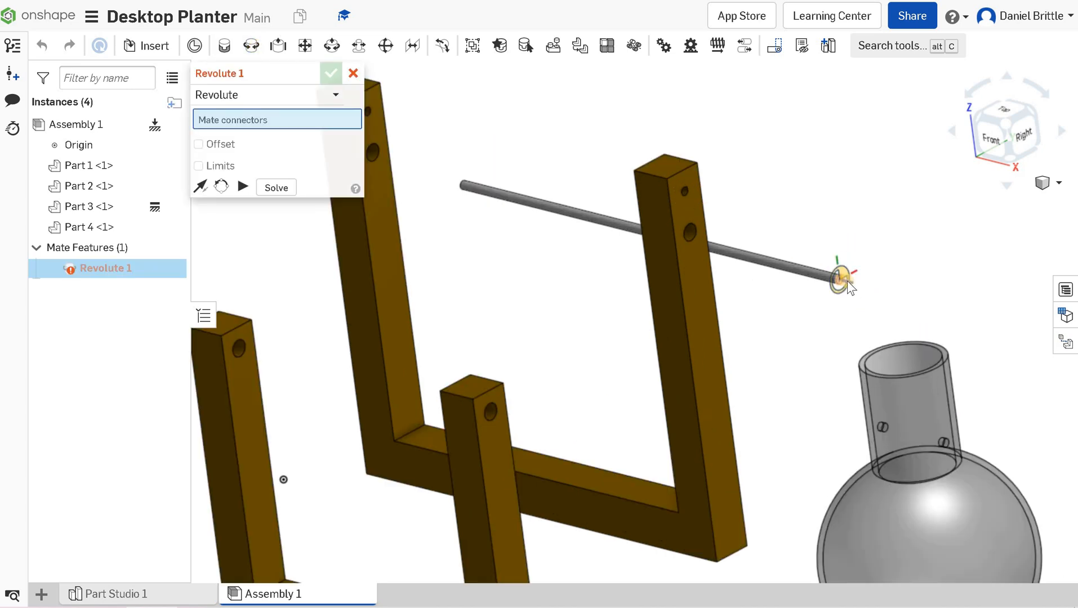
{"action": "scroll", "coordinate": [847, 282], "scroll_direction": "up", "scroll_amount": 3}
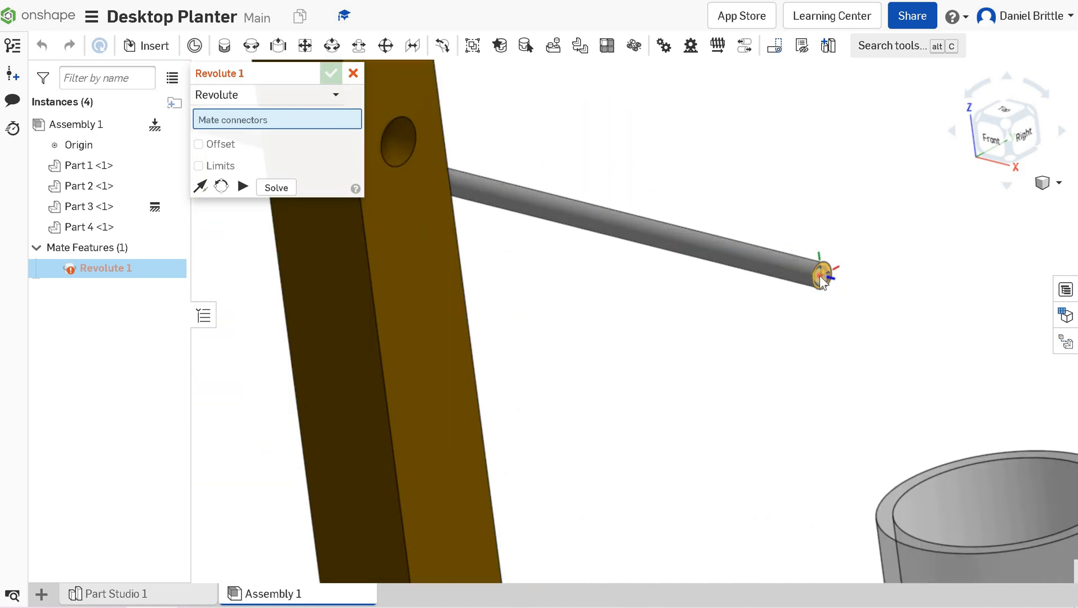
{"action": "scroll", "coordinate": [729, 197], "scroll_direction": "down", "scroll_amount": 2}
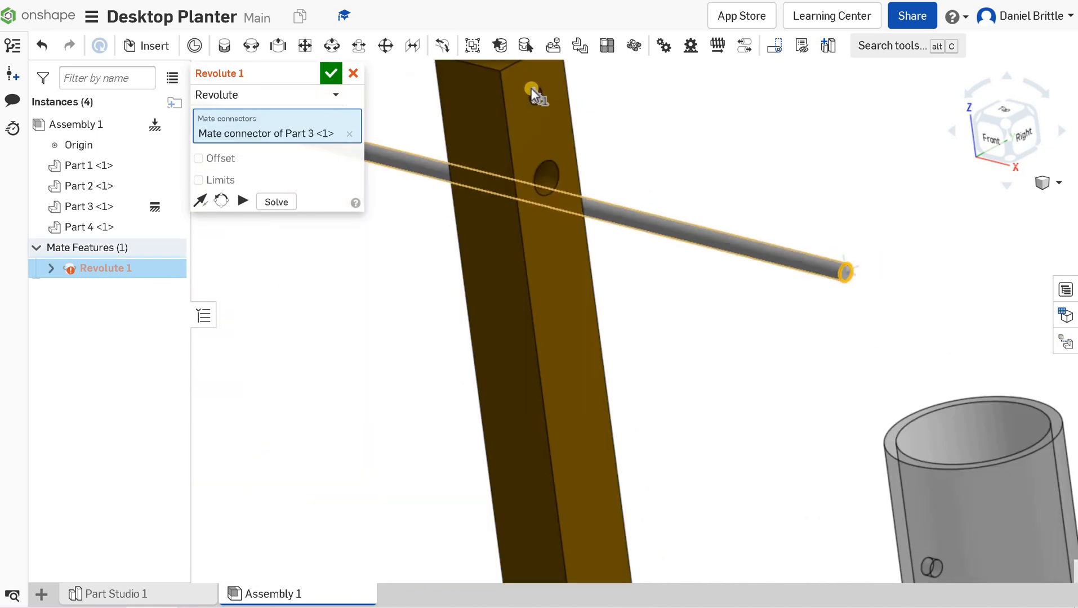
{"action": "scroll", "coordinate": [539, 97], "scroll_direction": "up", "scroll_amount": 3}
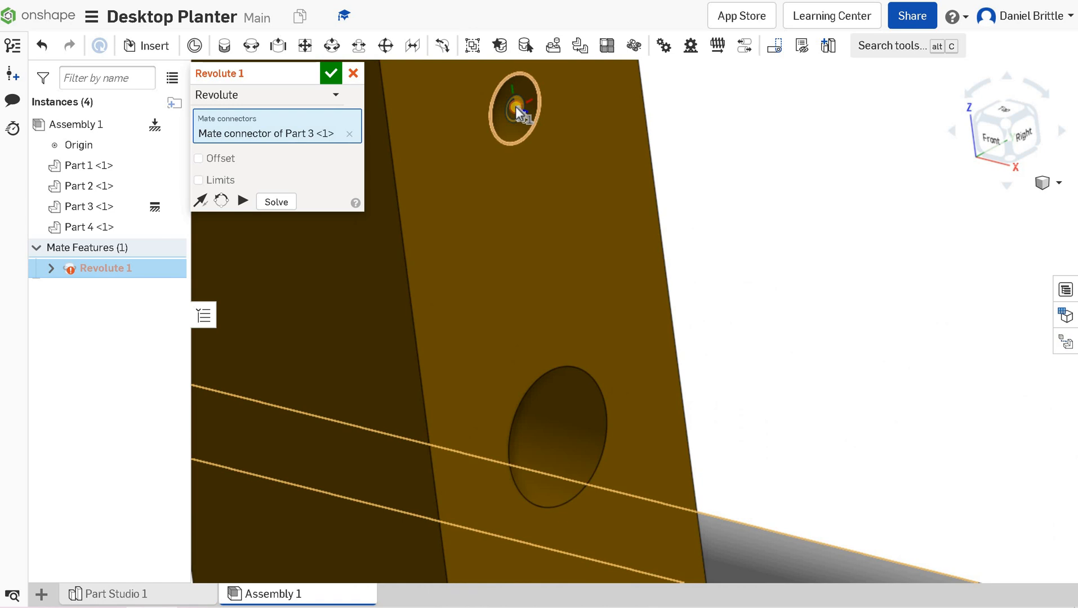
{"action": "left_click", "coordinate": [516, 106]}
{"action": "scroll", "coordinate": [676, 280], "scroll_direction": "down", "scroll_amount": 5}
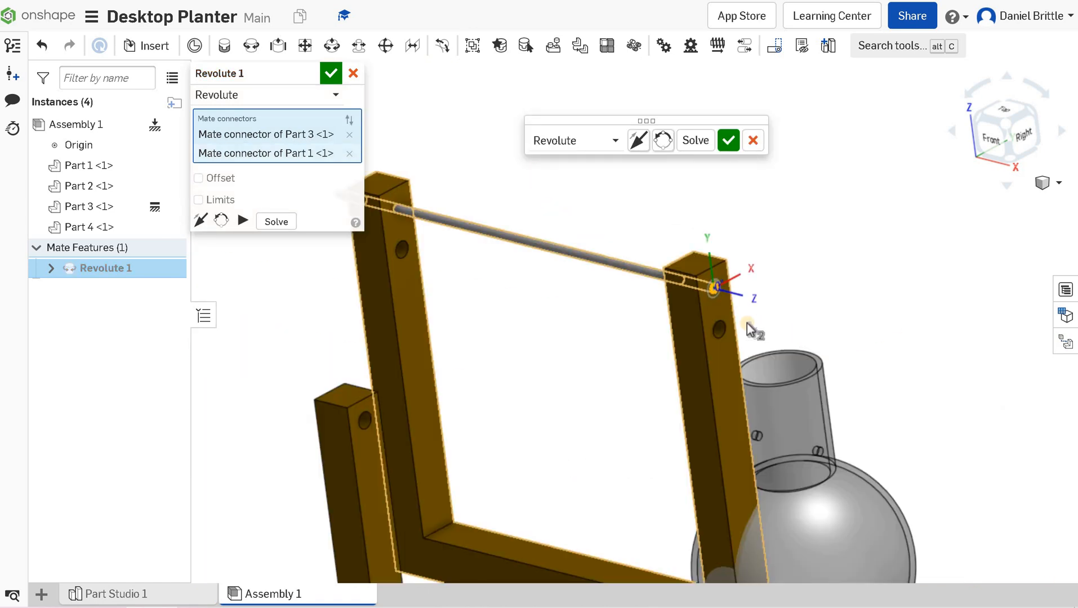
- Offset the rod's Revolute mate by 6 mm along Z and commit it, starting a new mate
{"action": "scroll", "coordinate": [648, 222], "scroll_direction": "up", "scroll_amount": 3}
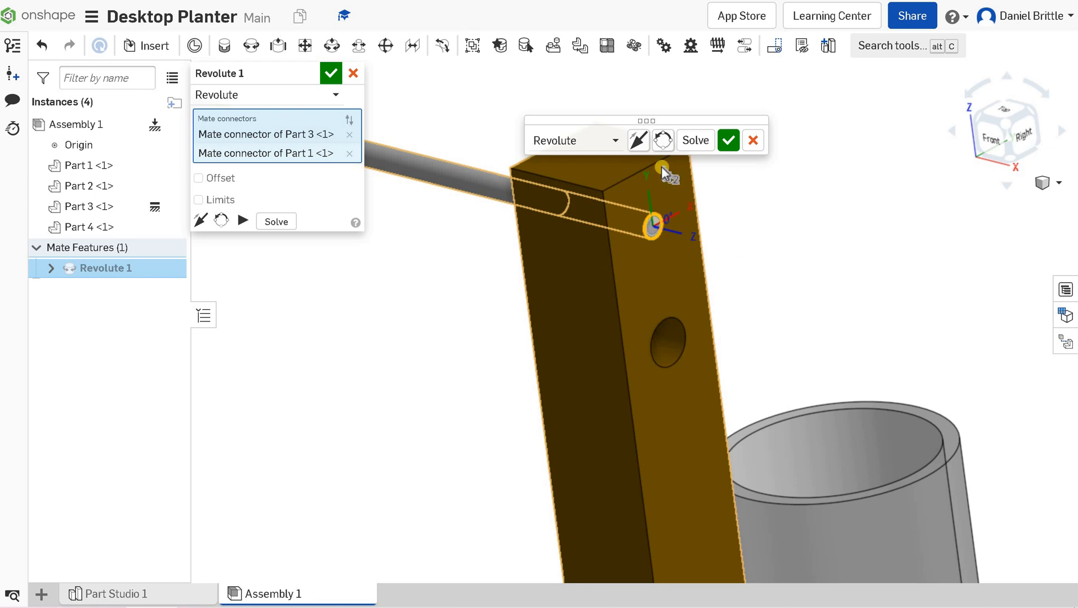
{"action": "left_click", "coordinate": [220, 177]}
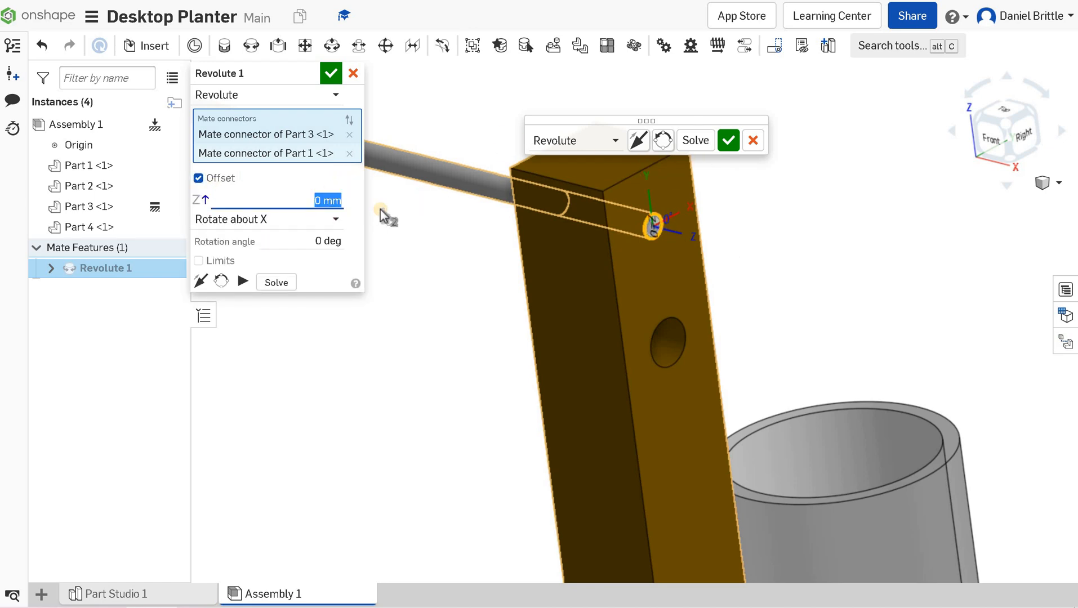
{"action": "type", "text": "6mm"}
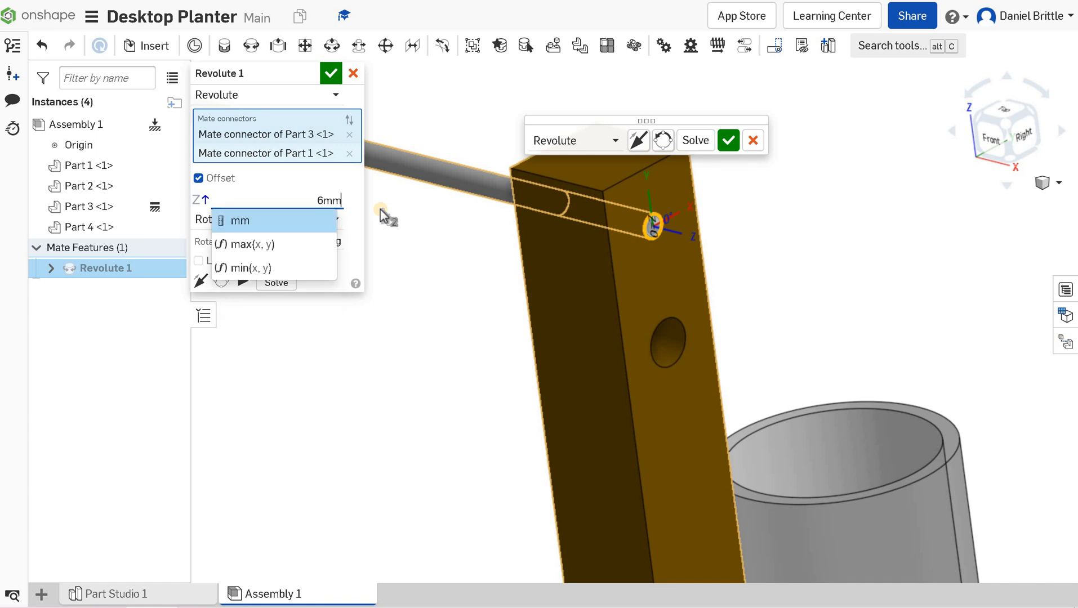
{"action": "key", "text": "Return"}
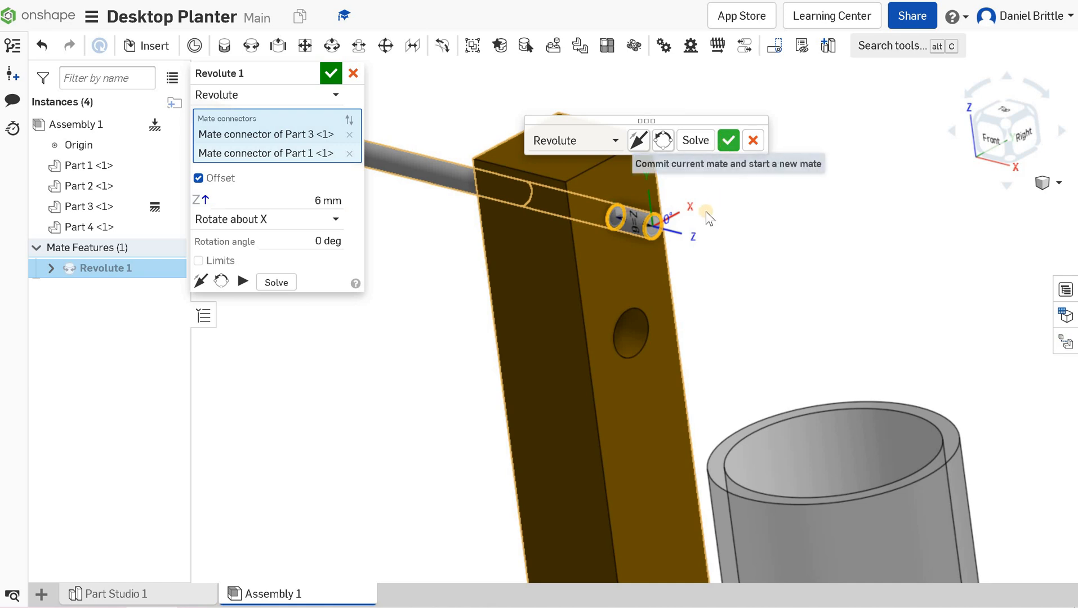
{"action": "left_click", "coordinate": [728, 140]}
- Join the smaller frame's upper hole to the inner side of Part 1's larger hole with a Revolute mate and accept it
{"action": "scroll", "coordinate": [670, 218], "scroll_direction": "down", "scroll_amount": 5}
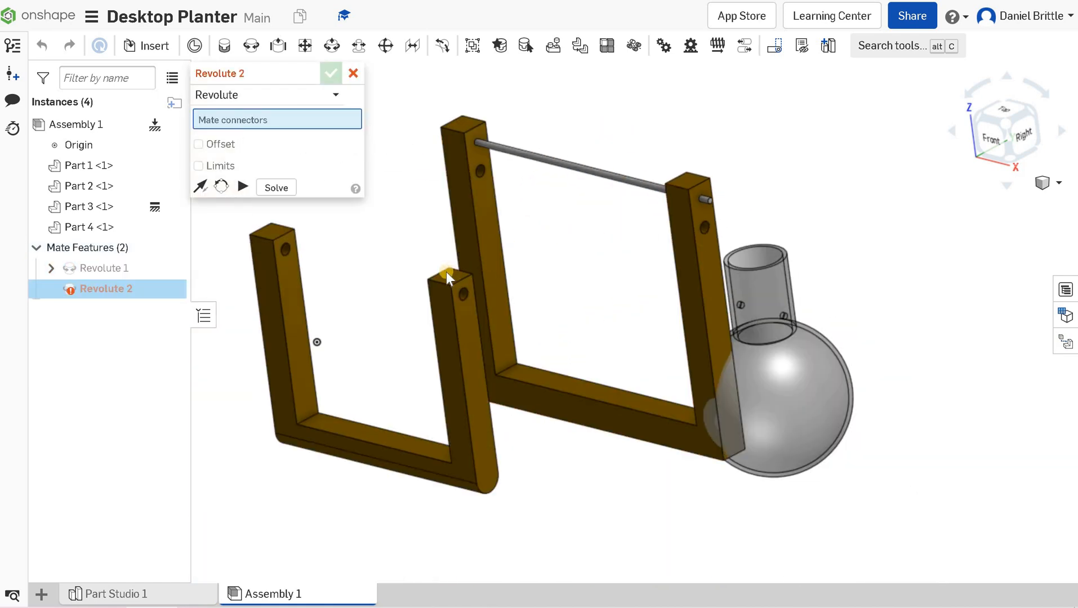
{"action": "scroll", "coordinate": [465, 294], "scroll_direction": "up", "scroll_amount": 5}
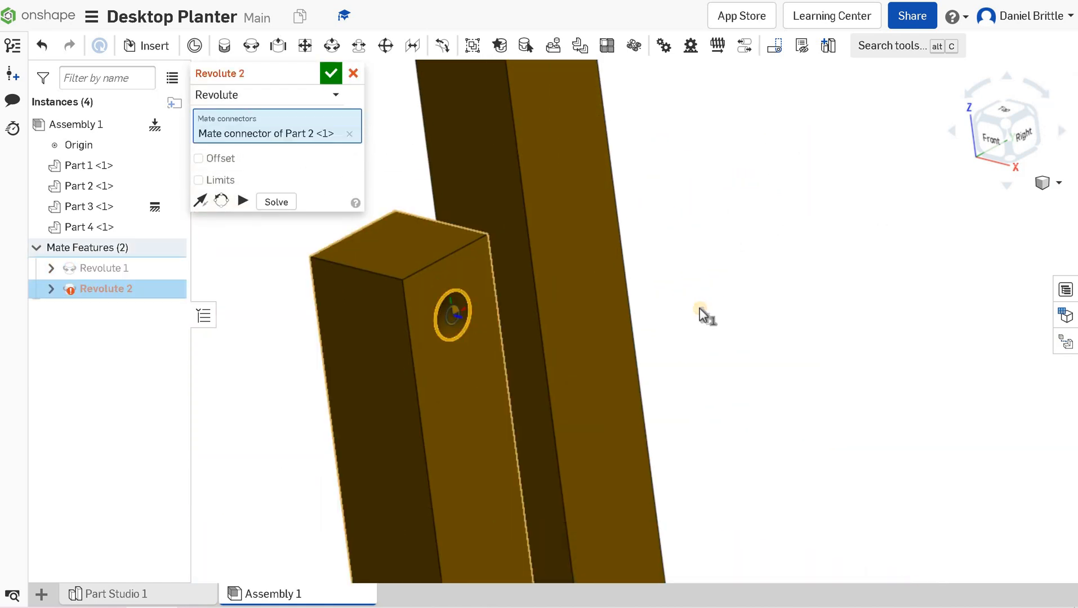
{"action": "scroll", "coordinate": [699, 307], "scroll_direction": "down", "scroll_amount": 5}
{"action": "right_click_drag", "start_coordinate": [859, 264], "coordinate": [918, 294]}
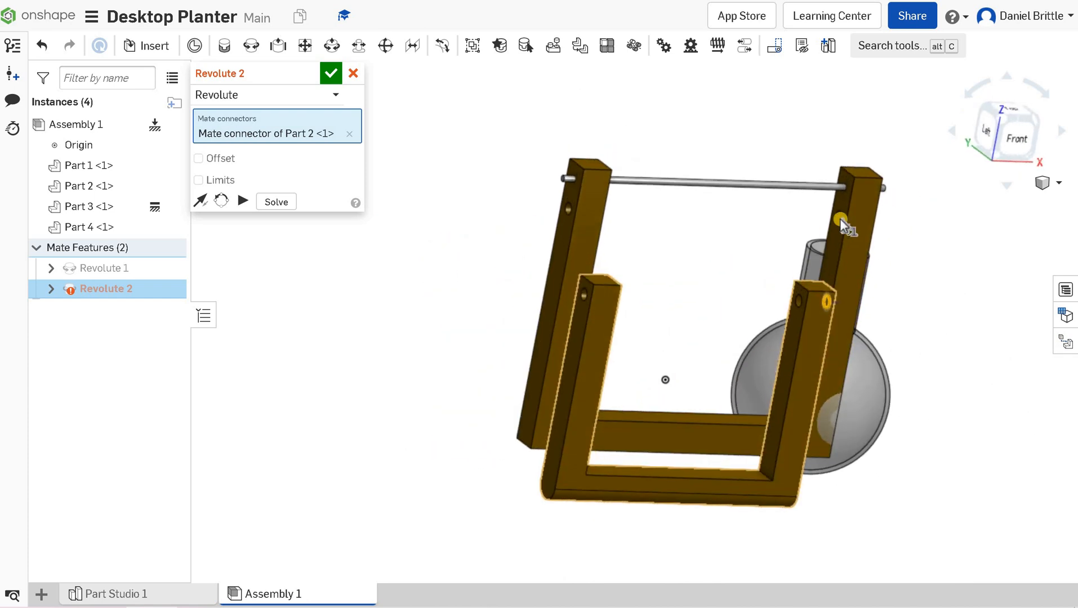
{"action": "scroll", "coordinate": [833, 210], "scroll_direction": "up", "scroll_amount": 5}
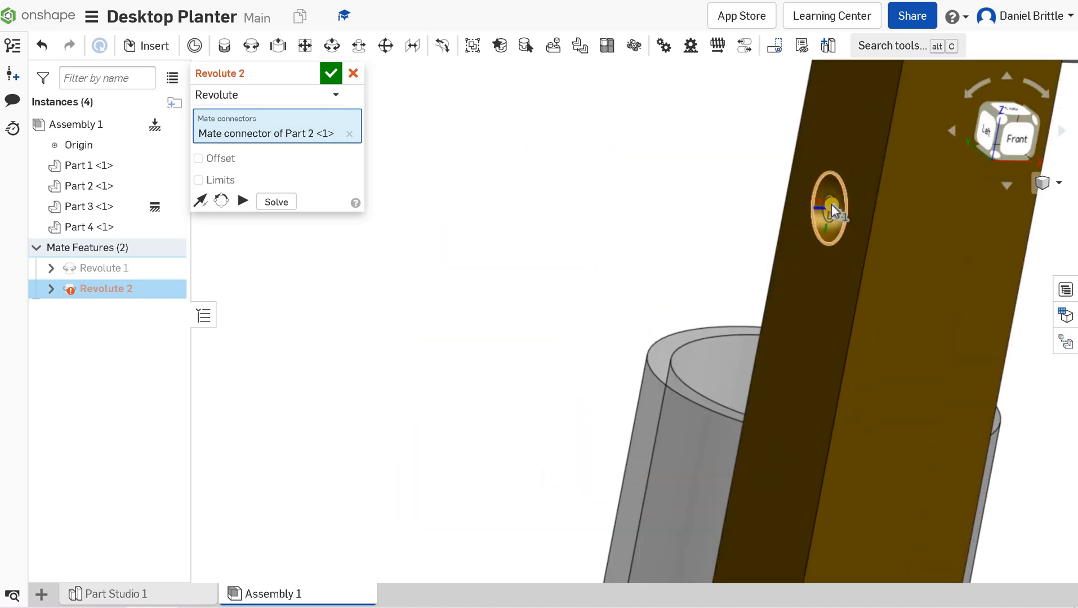
{"action": "left_click", "coordinate": [773, 216]}
{"action": "scroll", "coordinate": [728, 220], "scroll_direction": "down", "scroll_amount": 5}
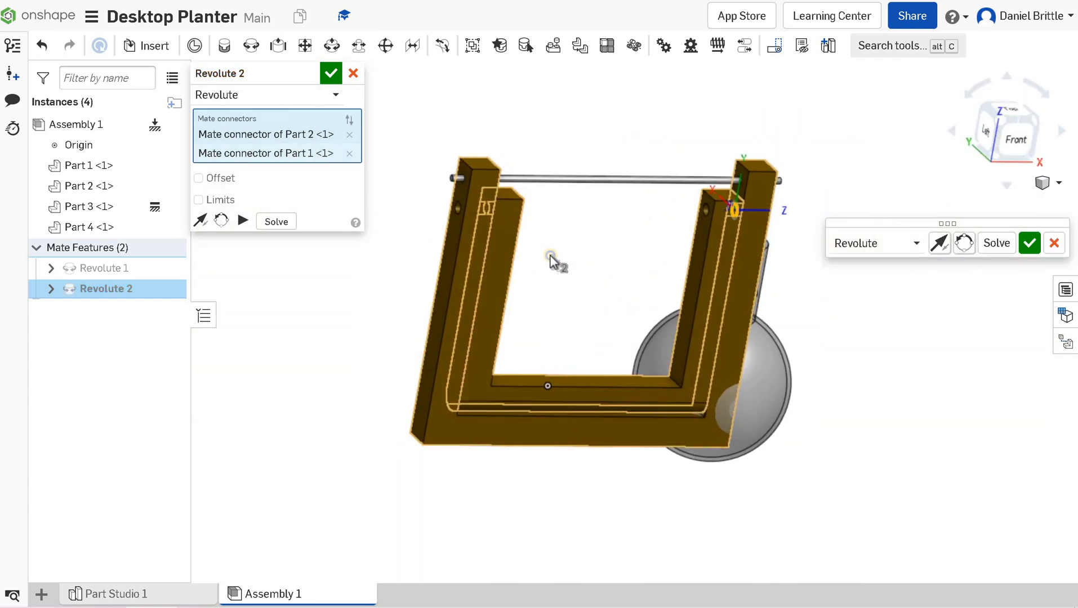
{"action": "right_click_drag", "start_coordinate": [550, 257], "coordinate": [554, 287]}
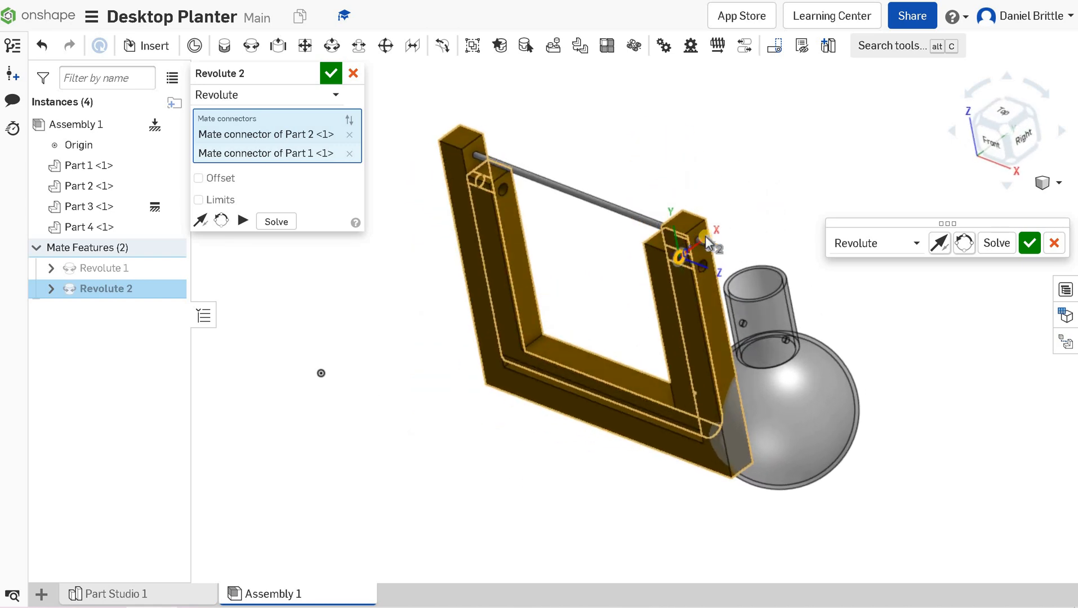
{"action": "scroll", "coordinate": [710, 234], "scroll_direction": "up", "scroll_amount": 3}
{"action": "scroll", "coordinate": [741, 259], "scroll_direction": "down", "scroll_amount": 1}
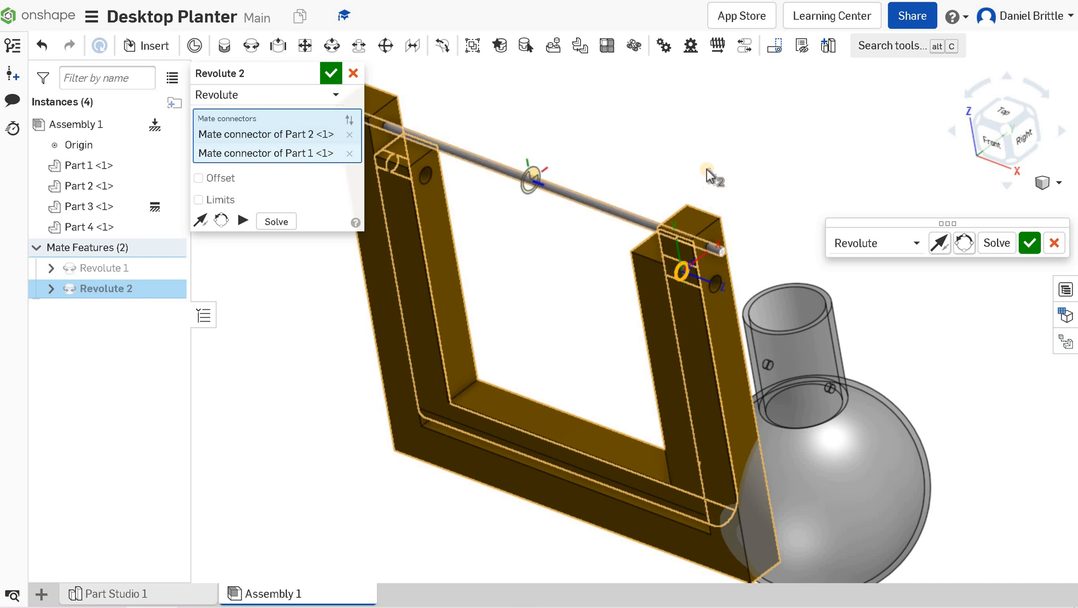
{"action": "key", "text": "Return"}
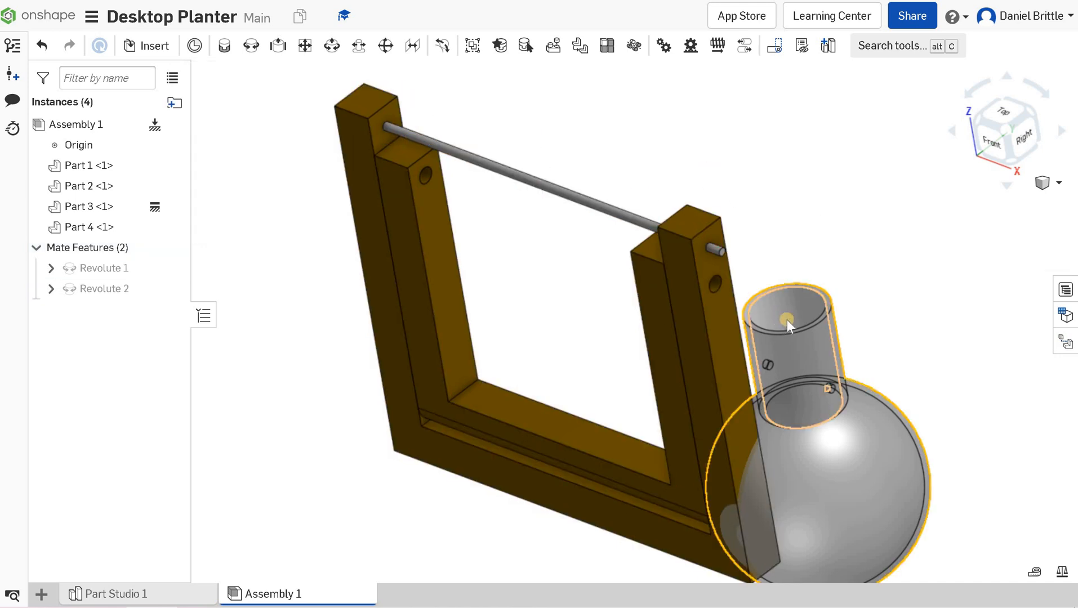
{"action": "scroll", "coordinate": [841, 398], "scroll_direction": "up", "scroll_amount": 5}
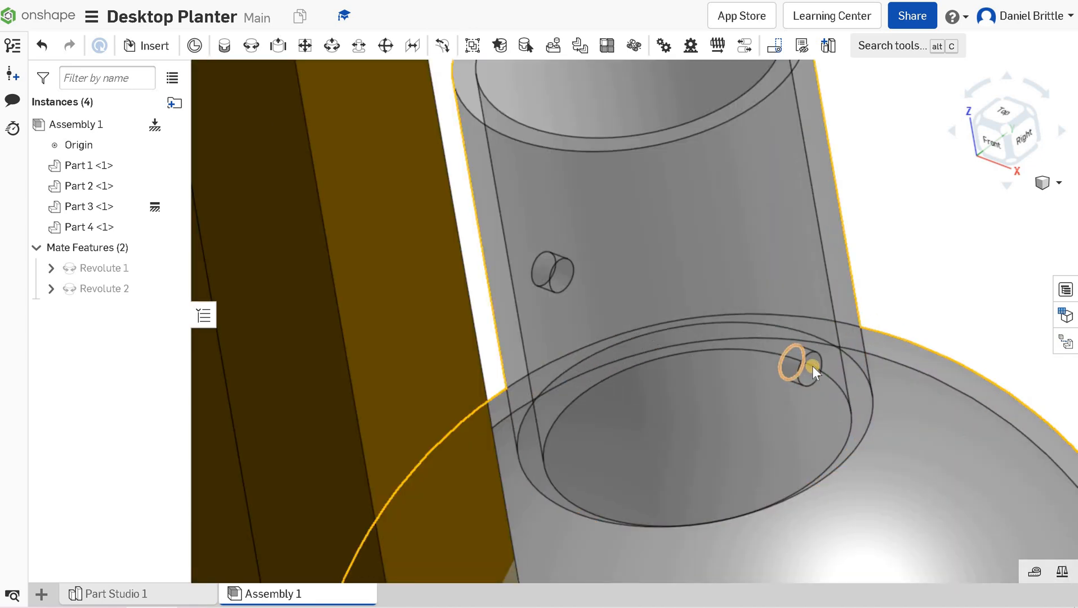
{"action": "left_click", "coordinate": [811, 365]}
{"action": "scroll", "coordinate": [529, 121], "scroll_direction": "down", "scroll_amount": 5}
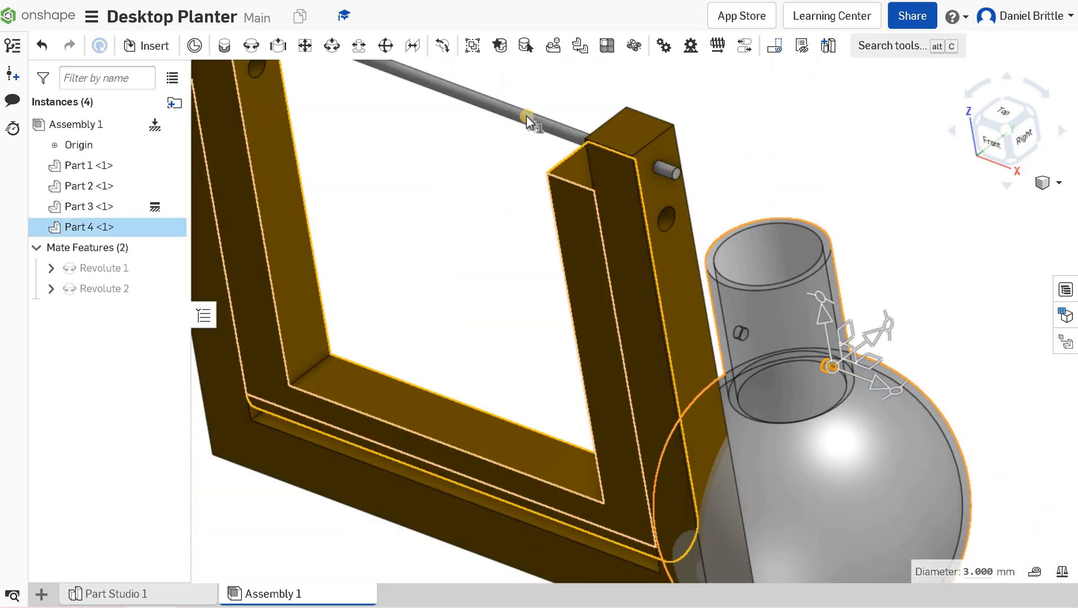
{"action": "left_click", "coordinate": [529, 120]}
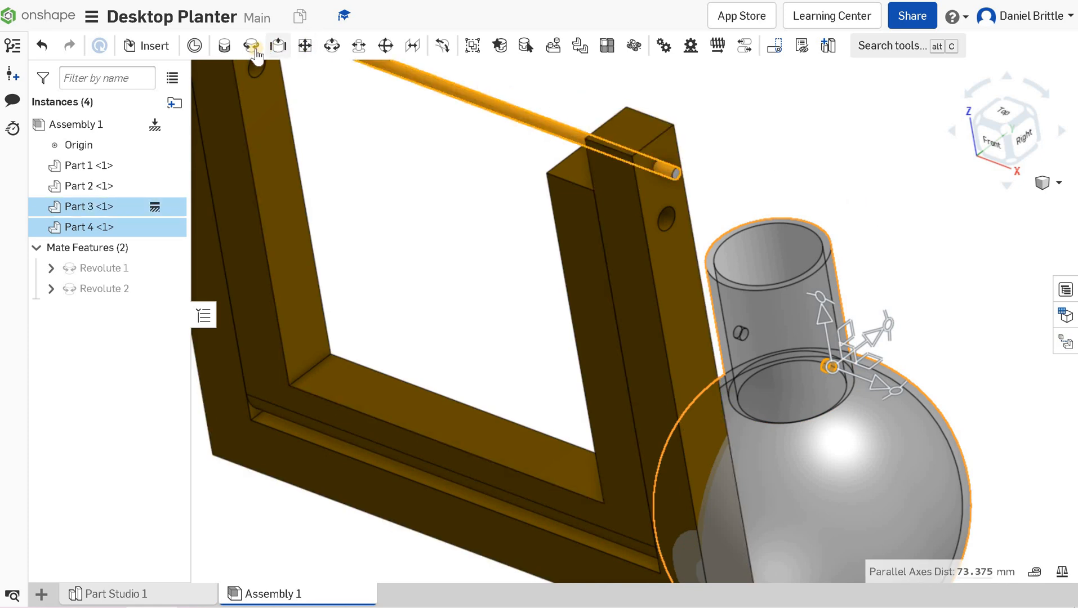
{"action": "left_click", "coordinate": [467, 166]}
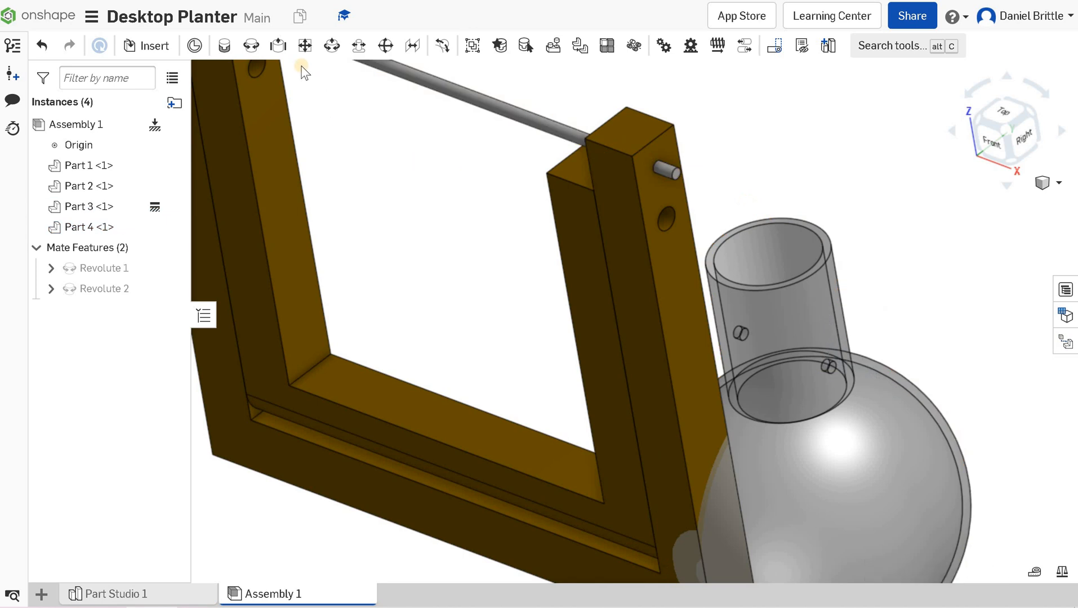
- Add a Revolute mate between the rod hole in the glass bulb's neck and the rod's end face
{"action": "key", "text": "r"}
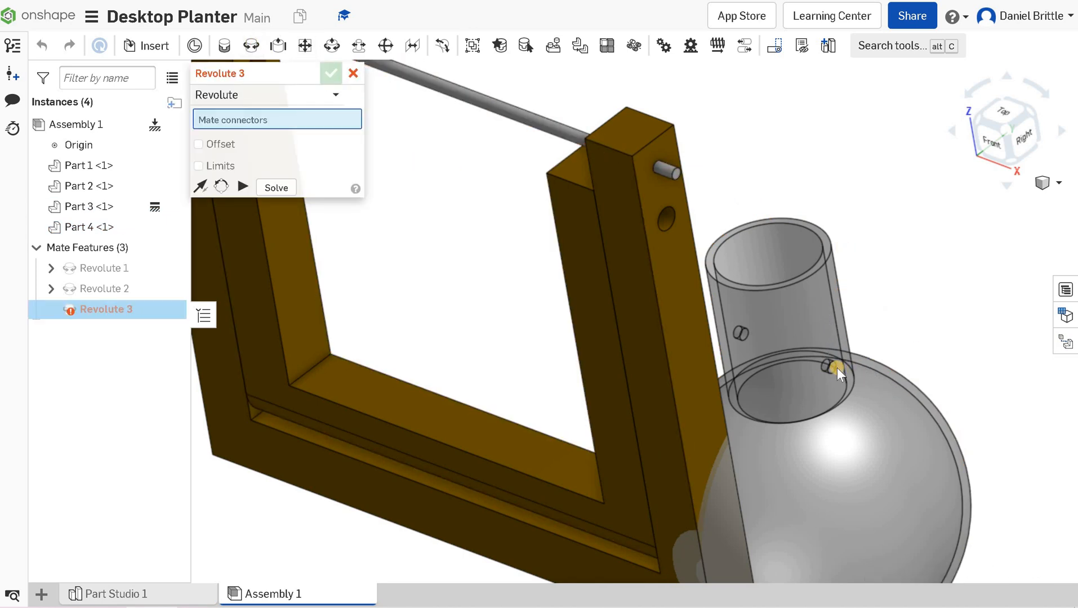
{"action": "scroll", "coordinate": [828, 369], "scroll_direction": "up", "scroll_amount": 5}
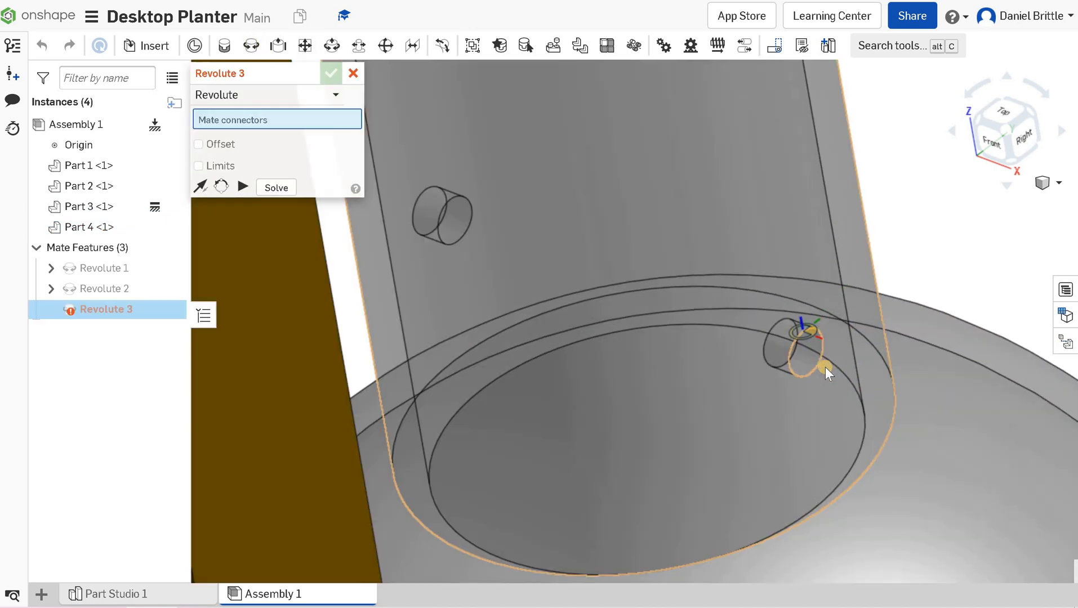
{"action": "scroll", "coordinate": [825, 366], "scroll_direction": "up", "scroll_amount": 3}
{"action": "left_click", "coordinate": [778, 332]}
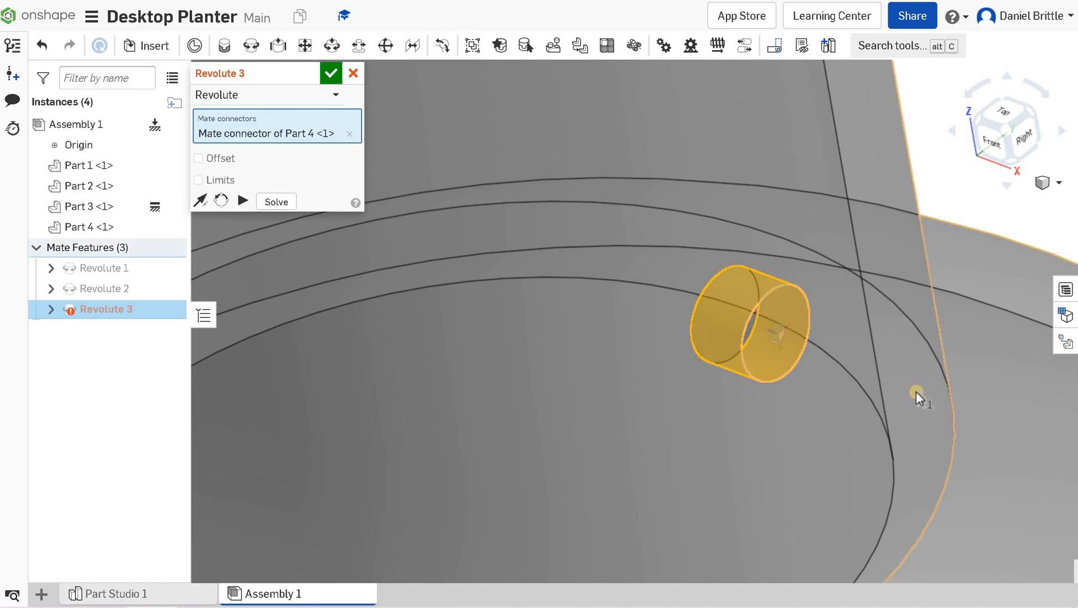
{"action": "scroll", "coordinate": [822, 246], "scroll_direction": "down", "scroll_amount": 6}
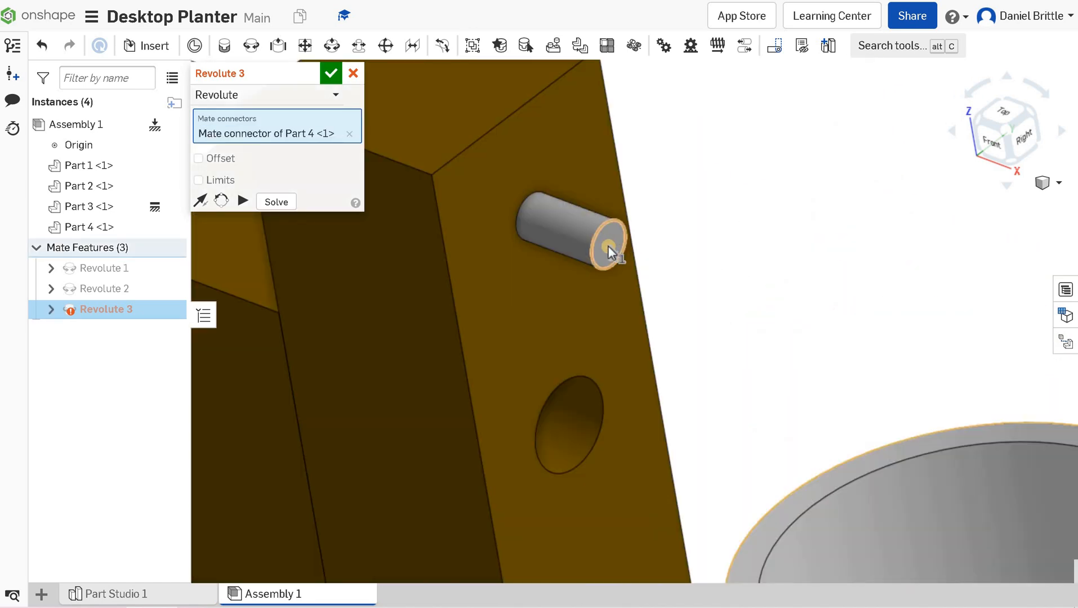
{"action": "left_click", "coordinate": [608, 246]}
{"action": "scroll", "coordinate": [856, 267], "scroll_direction": "down", "scroll_amount": 10}
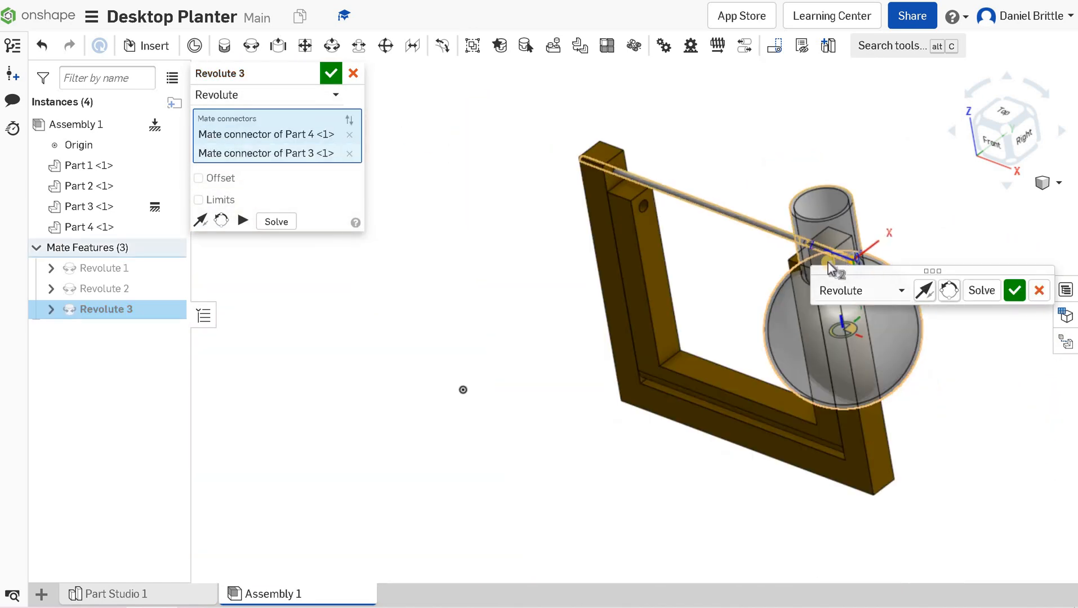
- Offset the bulb's Revolute mate along Z, first by 60 mm, then by 70 mm while viewing from the front, and accept it
{"action": "scroll", "coordinate": [789, 241], "scroll_direction": "up", "scroll_amount": 3}
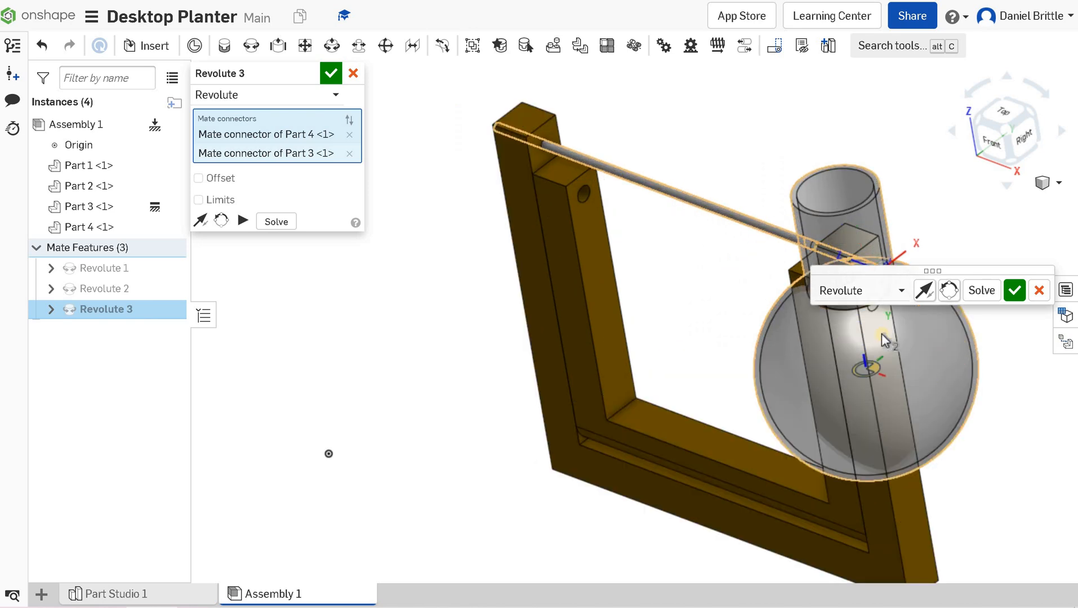
{"action": "left_click", "coordinate": [199, 178]}
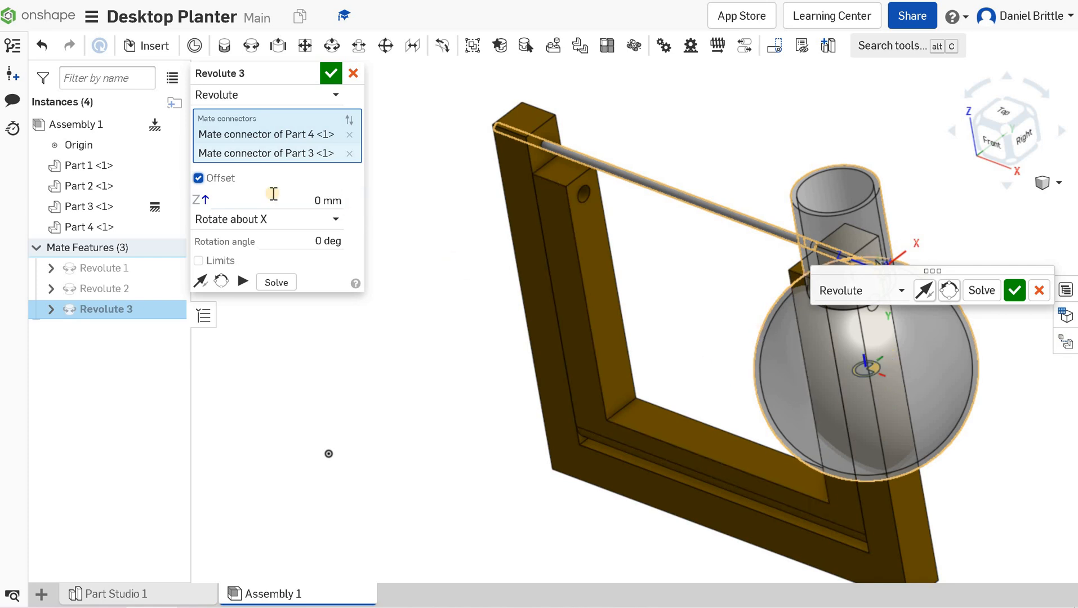
{"action": "left_click", "coordinate": [298, 197]}
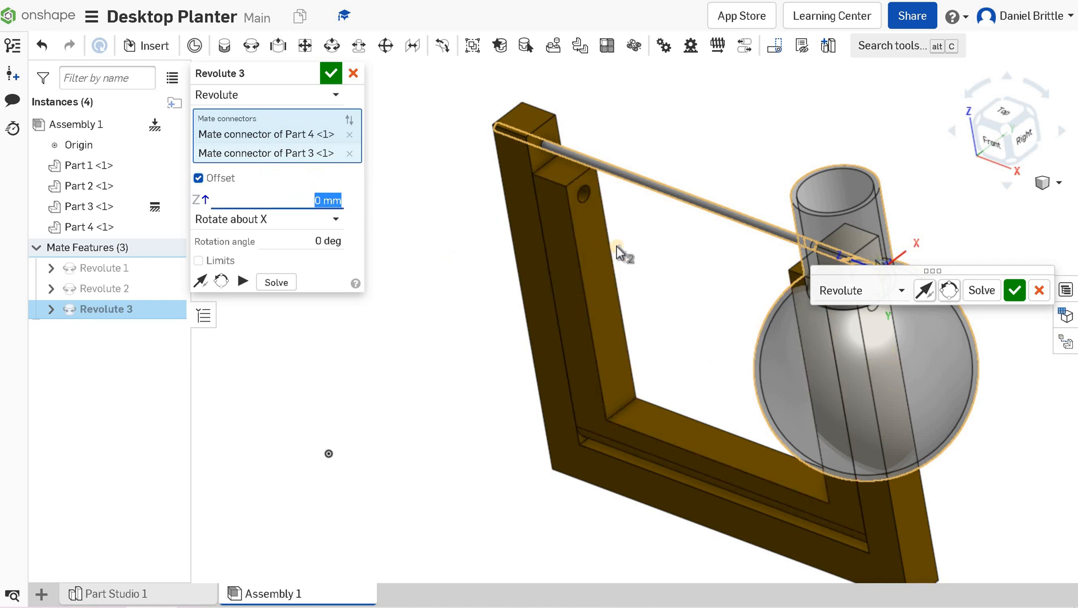
{"action": "type", "text": "60"}
{"action": "key", "text": "Return"}
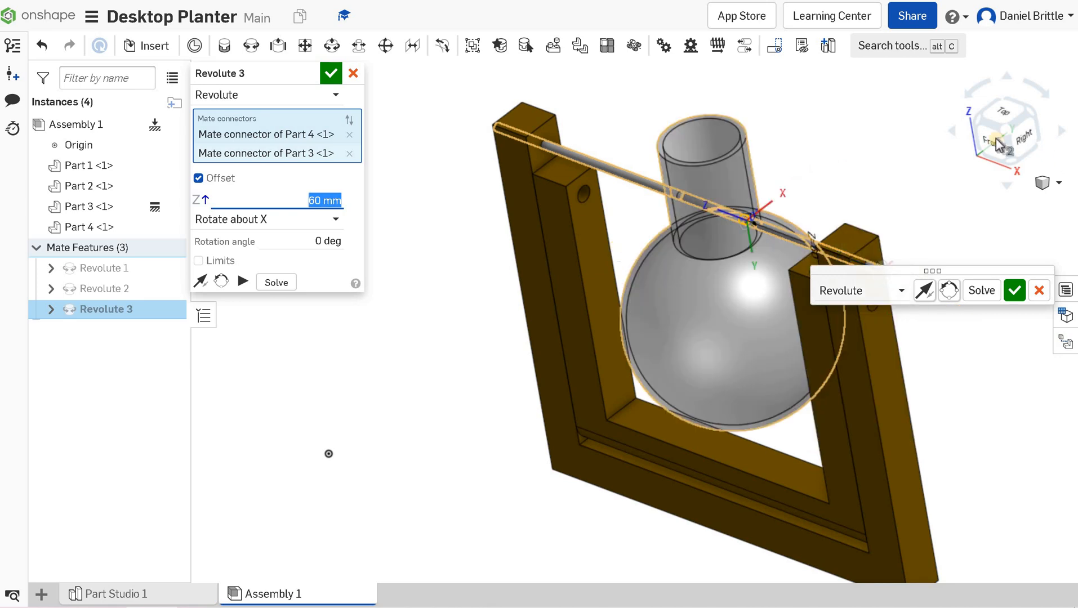
{"action": "left_click", "coordinate": [991, 143]}
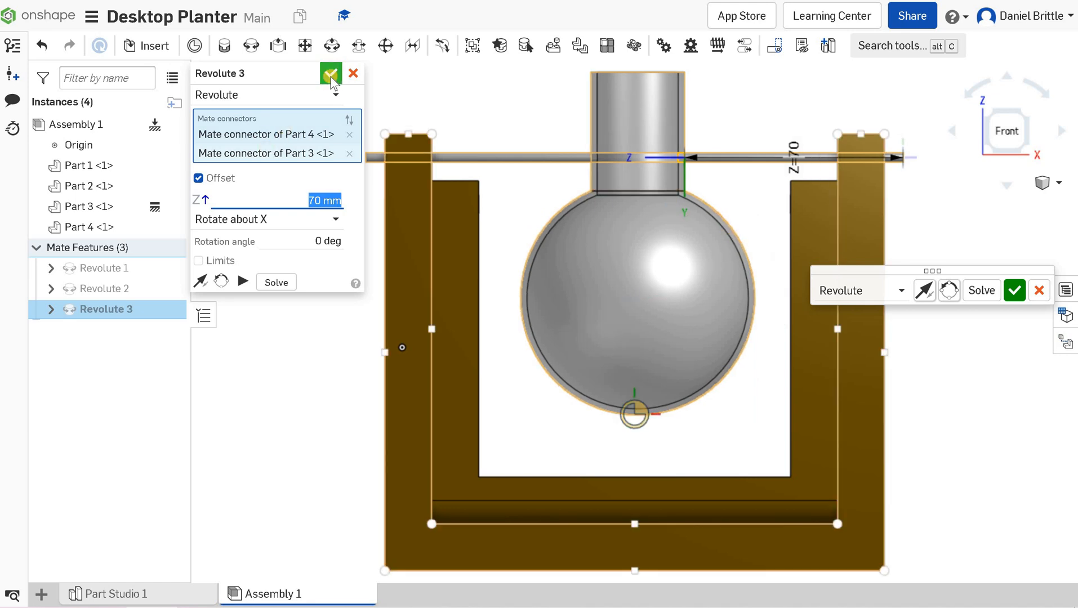
{"action": "key", "text": "Return"}
- Swing the two wooden frames apart about their revolute joints to form an A-shaped stand
{"action": "right_click_drag", "start_coordinate": [804, 281], "coordinate": [707, 291]}
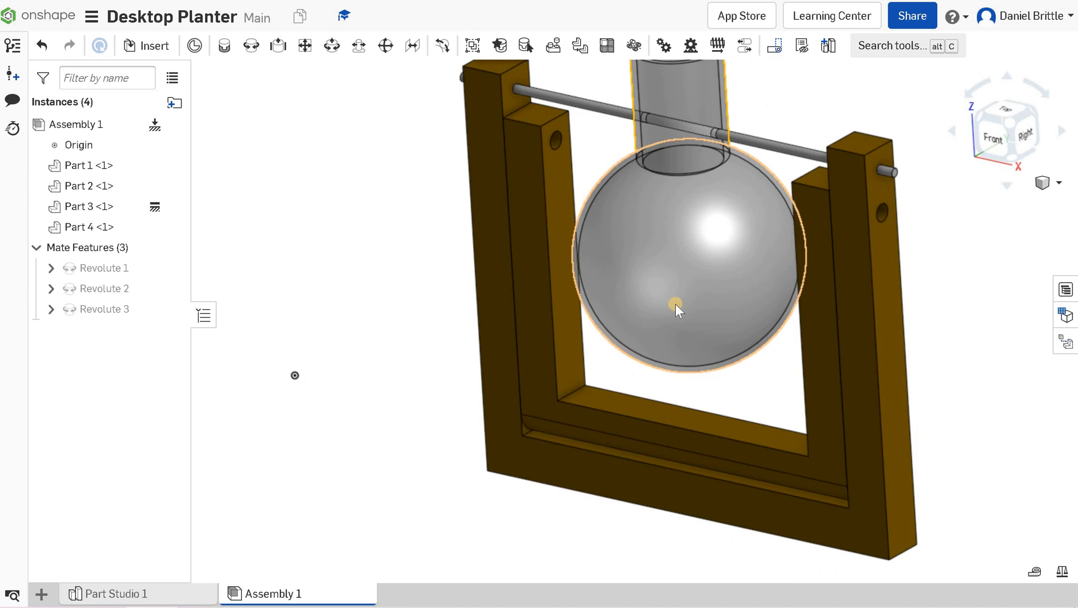
{"action": "scroll", "coordinate": [675, 304], "scroll_direction": "up", "scroll_amount": 1}
{"action": "scroll", "coordinate": [675, 304], "scroll_direction": "down", "scroll_amount": 4}
{"action": "scroll", "coordinate": [812, 249], "scroll_direction": "up", "scroll_amount": 2}
{"action": "left_click_drag", "start_coordinate": [646, 468], "coordinate": [742, 423]}
{"action": "right_click_drag", "start_coordinate": [618, 388], "coordinate": [596, 397]}
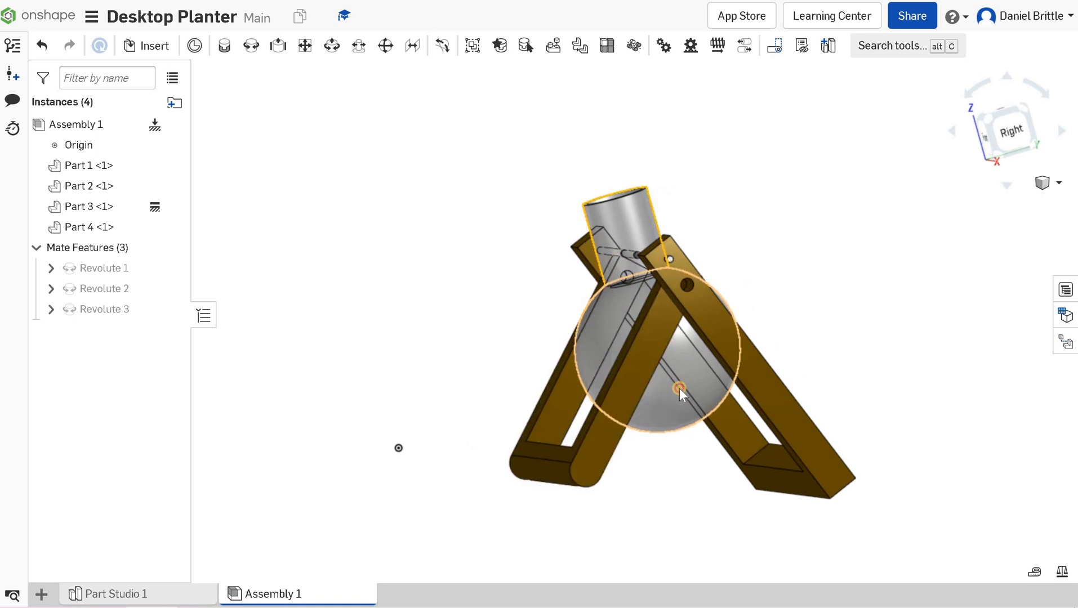
- Rotate the glass bulb about the rod until its neck stands upright between the spread frames
{"action": "left_click_drag", "start_coordinate": [680, 388], "coordinate": [653, 394]}
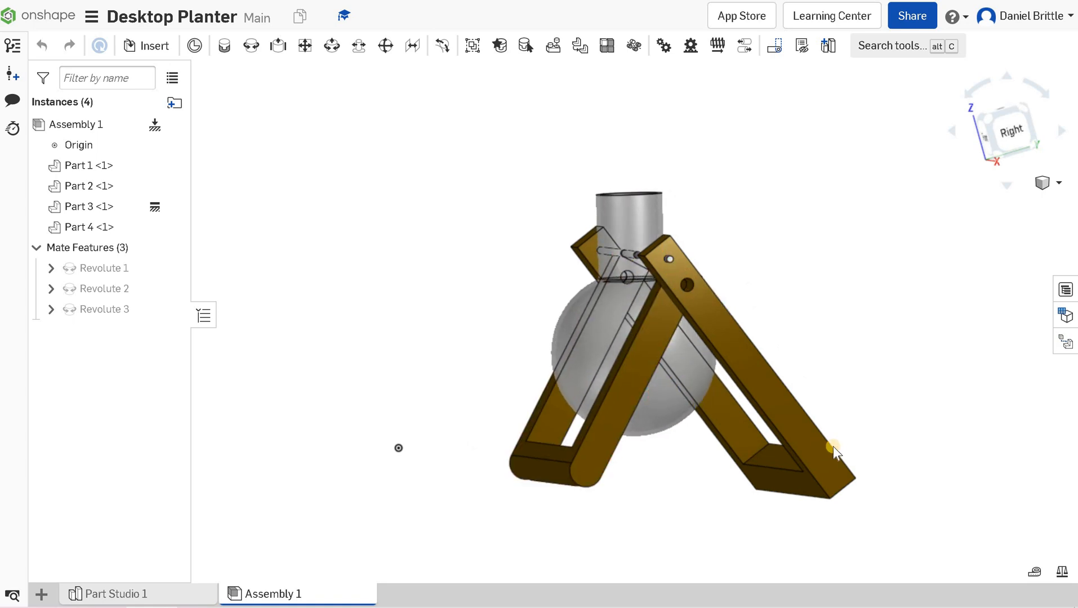
{"action": "right_click_drag", "start_coordinate": [852, 450], "coordinate": [593, 375]}
{"action": "left_click_drag", "start_coordinate": [581, 378], "coordinate": [578, 379]}
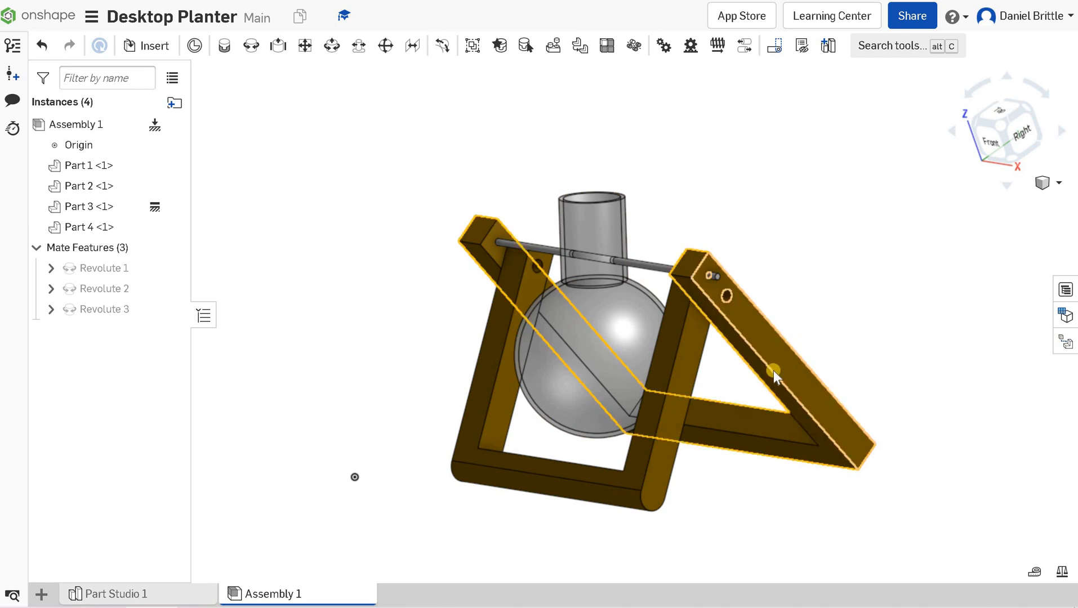
- Change the display style of the assembly view to Shaded without edges
{"action": "scroll", "coordinate": [773, 371], "scroll_direction": "up", "scroll_amount": 3}
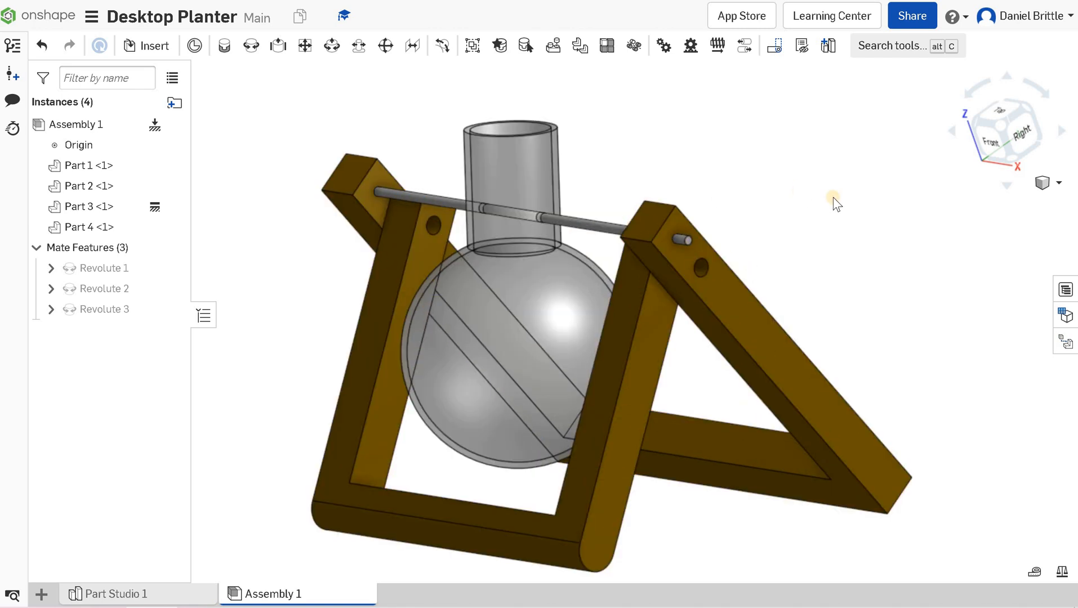
{"action": "scroll", "coordinate": [813, 273], "scroll_direction": "down", "scroll_amount": 3}
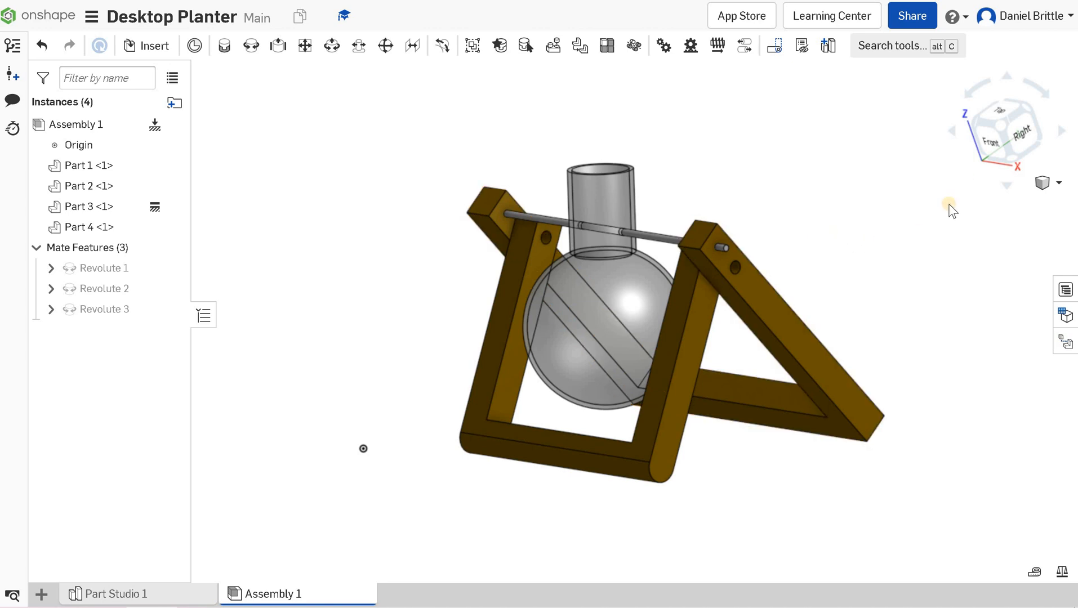
{"action": "left_click", "coordinate": [1052, 187]}
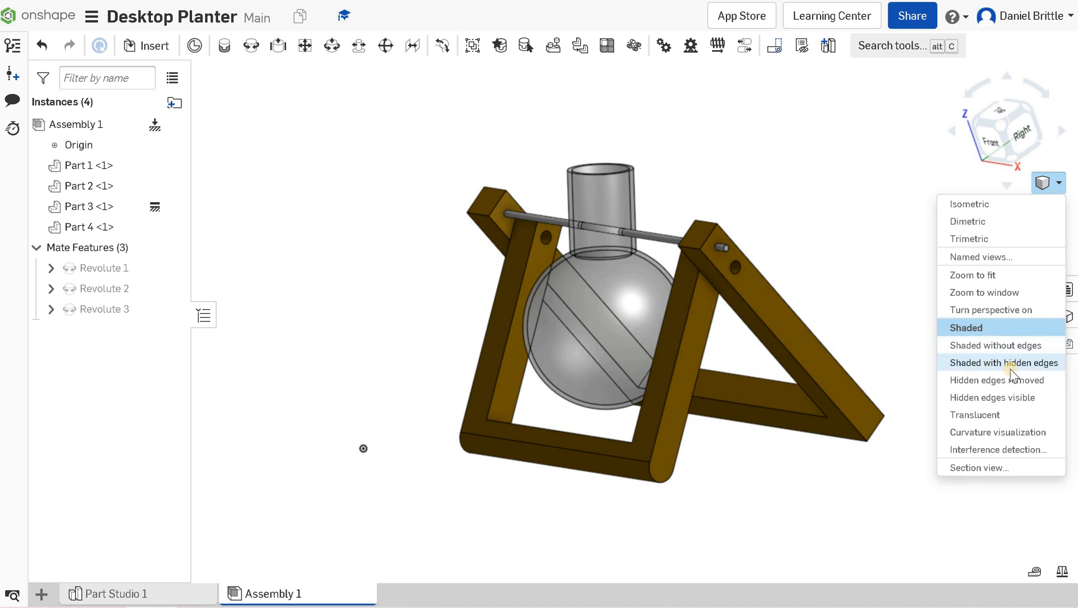
{"action": "left_click", "coordinate": [1013, 345]}
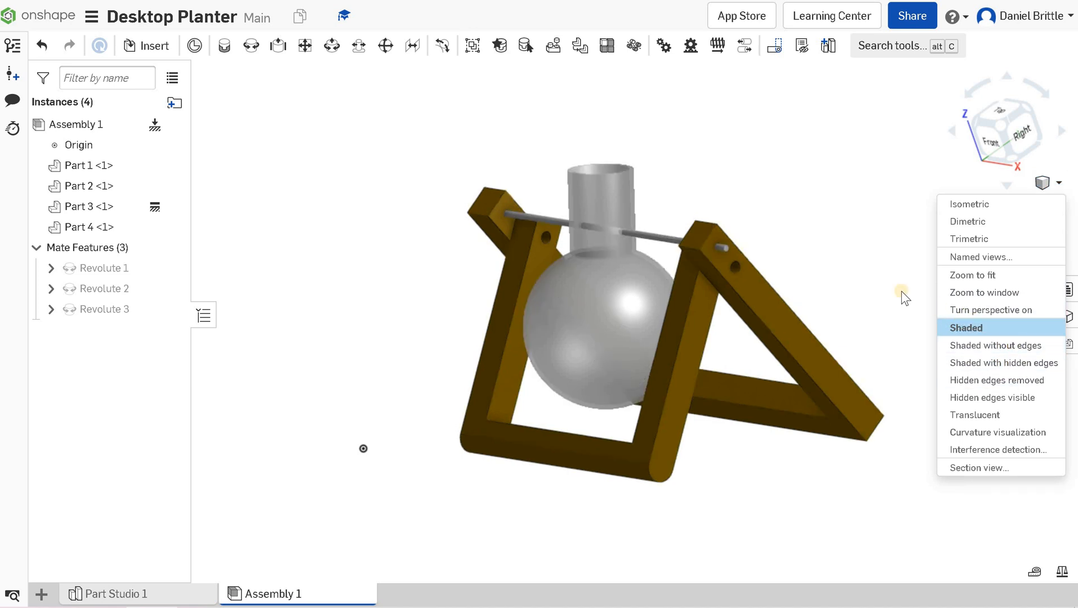